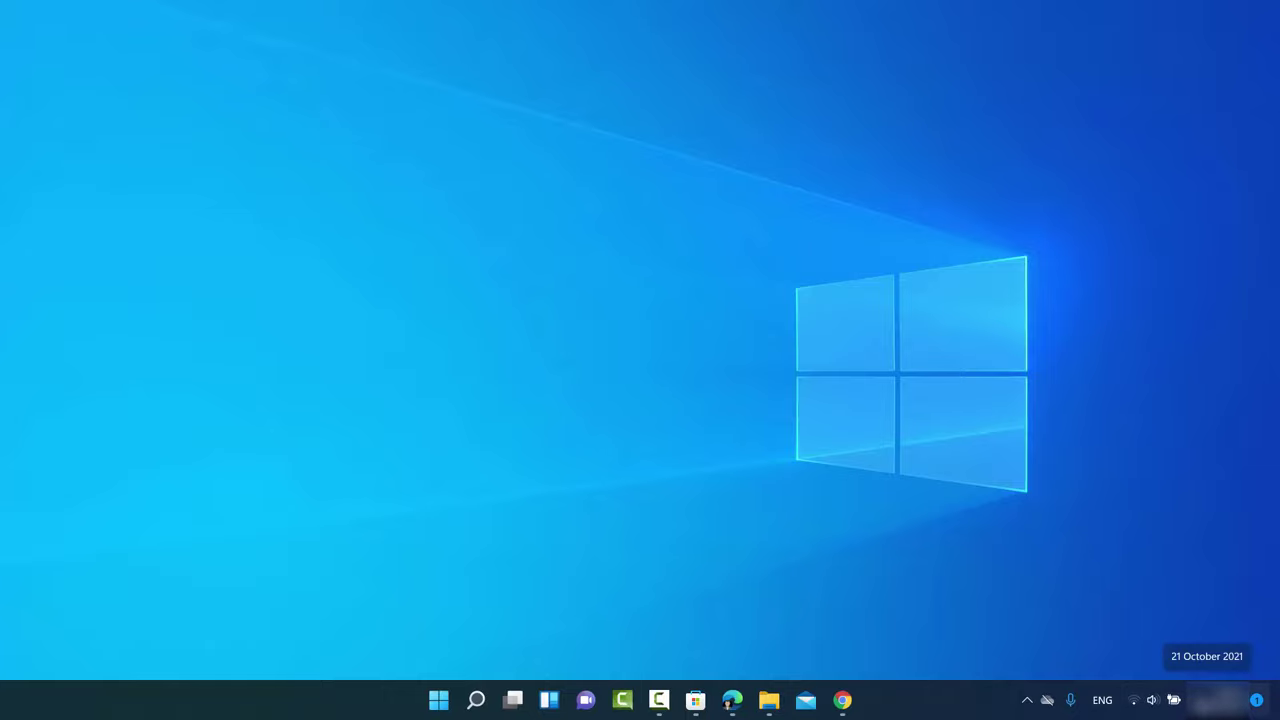
- Look over the Wi-Fi and Bluetooth toggles in the Windows quick settings, and close them
left_click(1215, 700)
left_click(1168, 700)
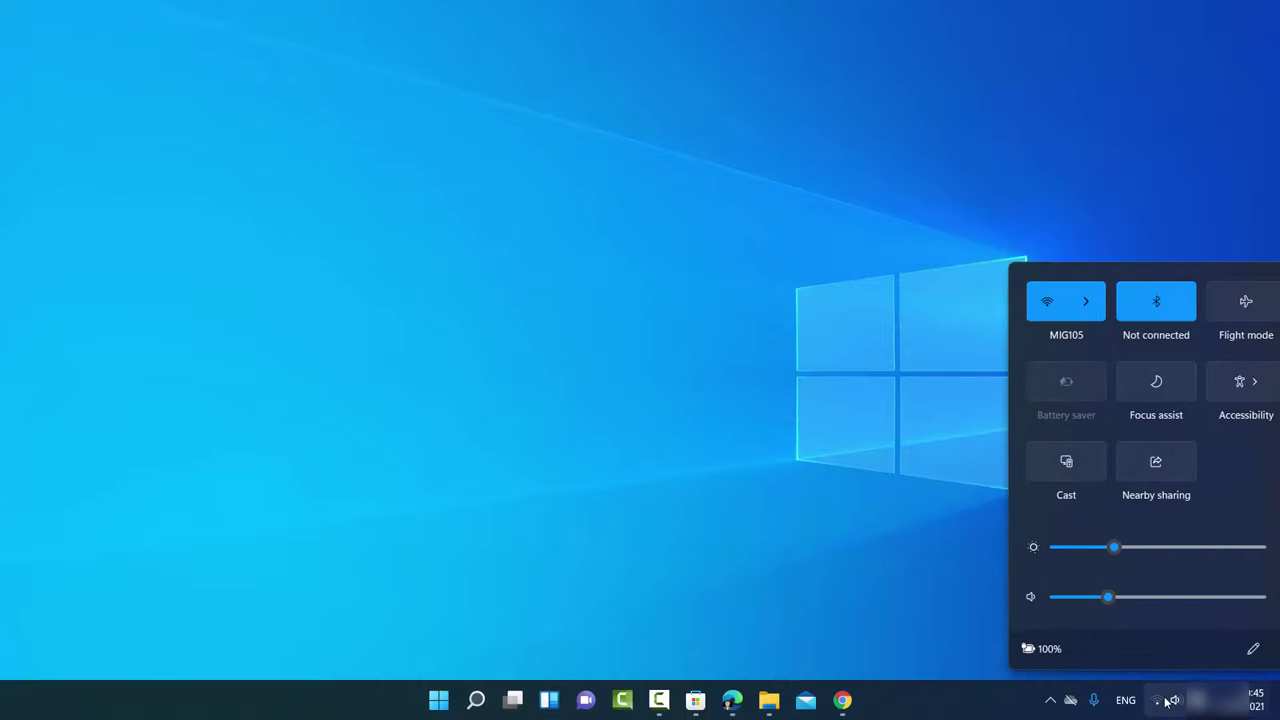
left_click(873, 546)
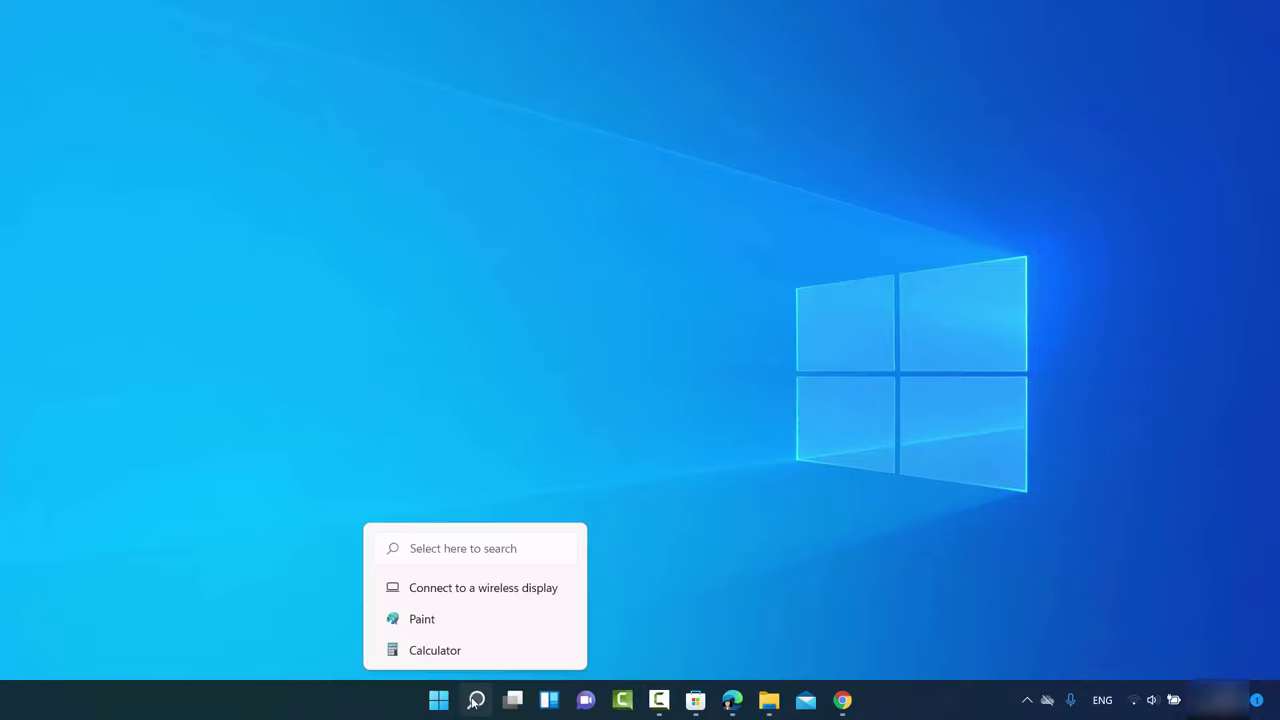
- Search Windows for "connect" to check whether the Connect app is available, and close the search
left_click(474, 703)
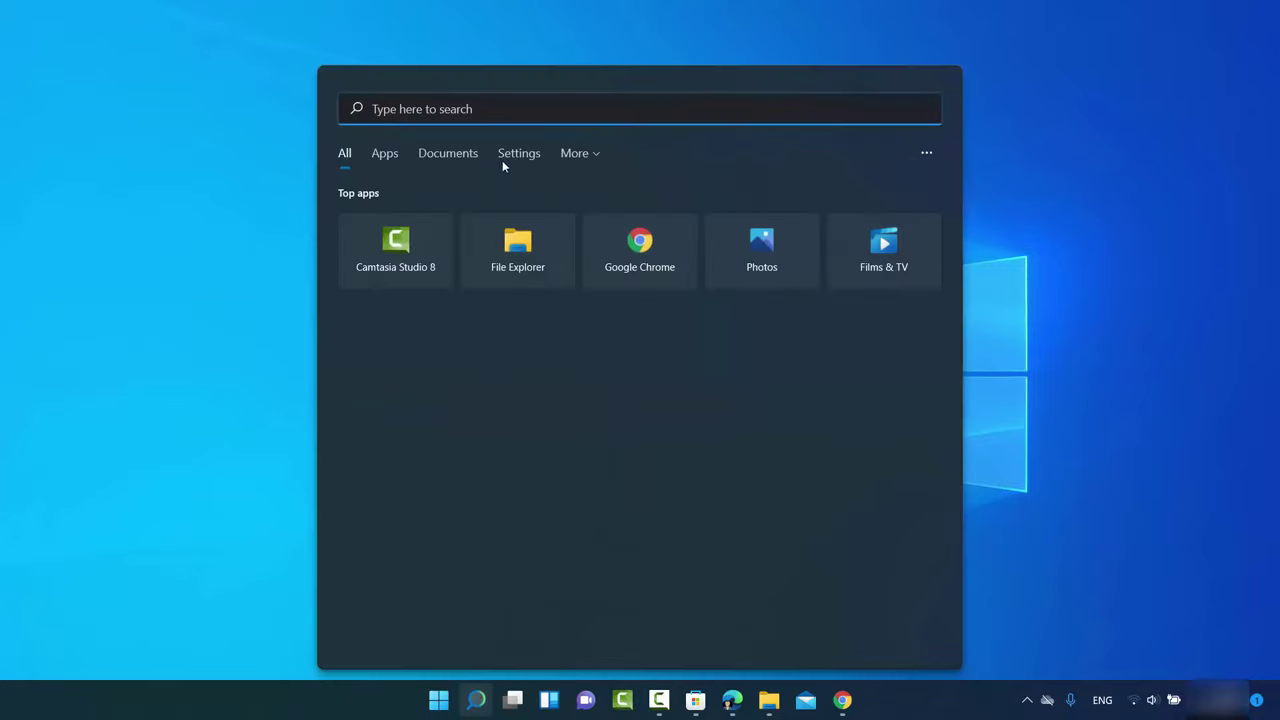
type("calculatoro")
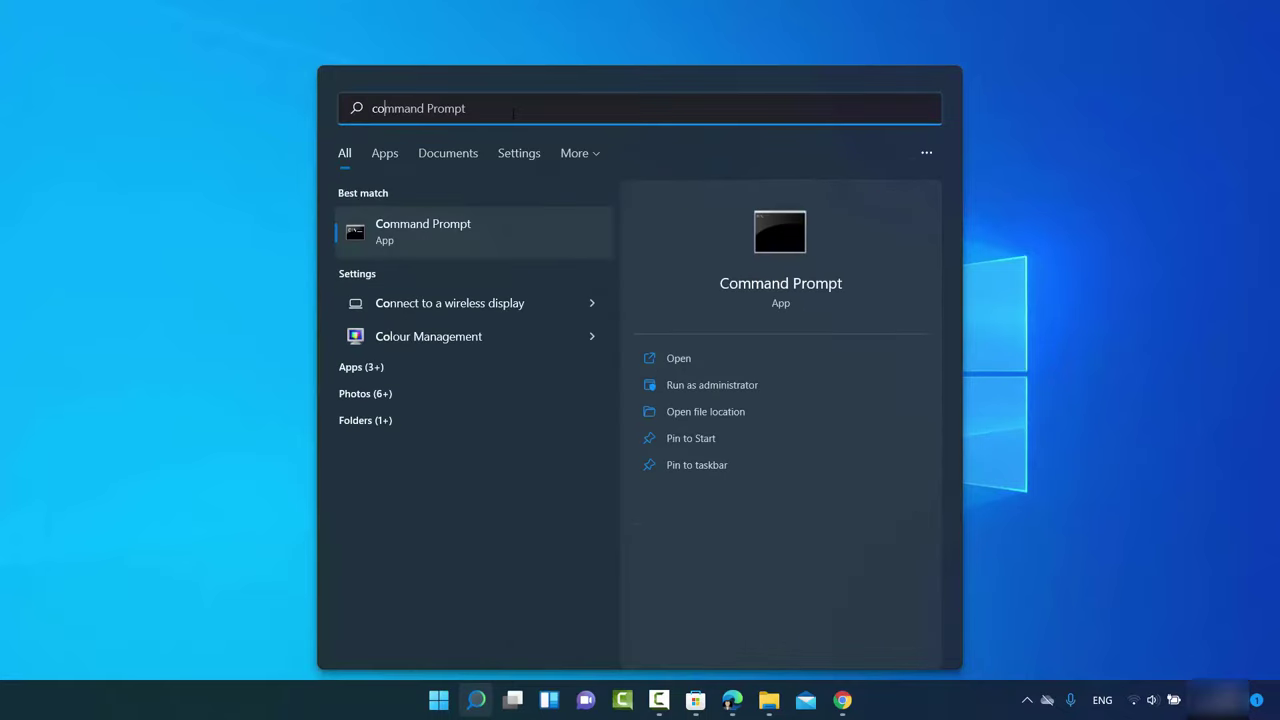
type("nnect")
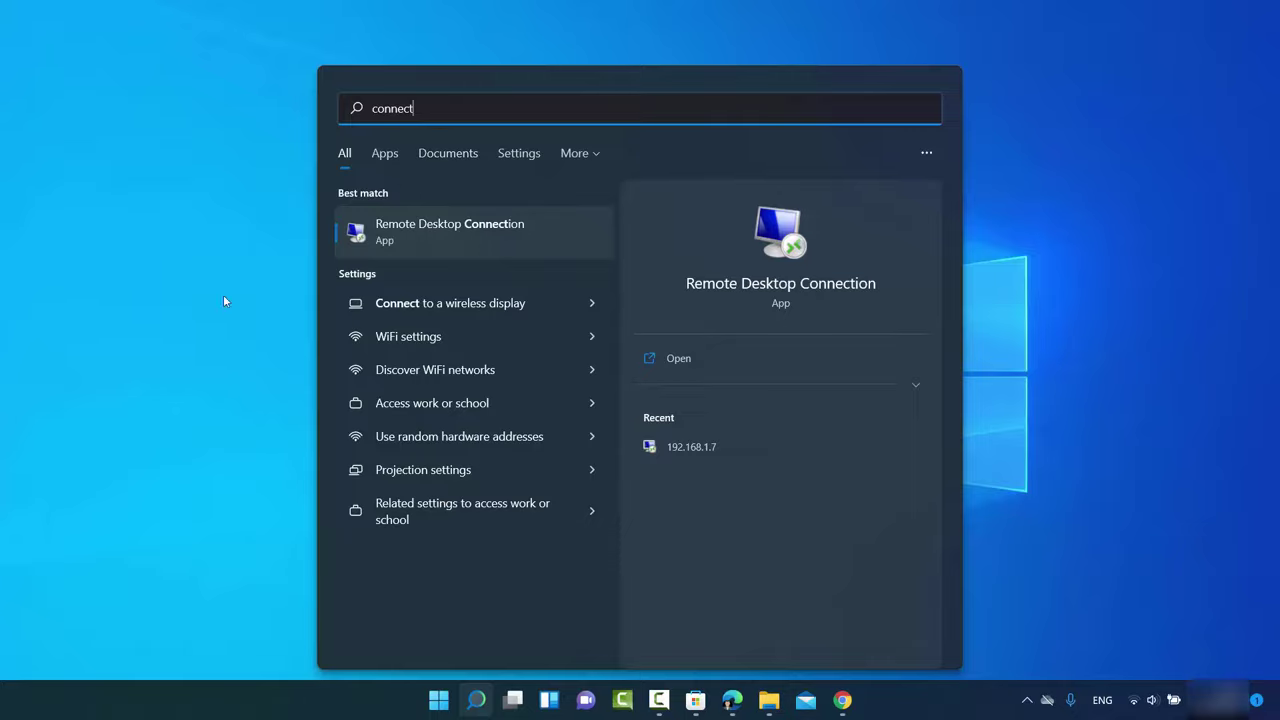
left_click(254, 290)
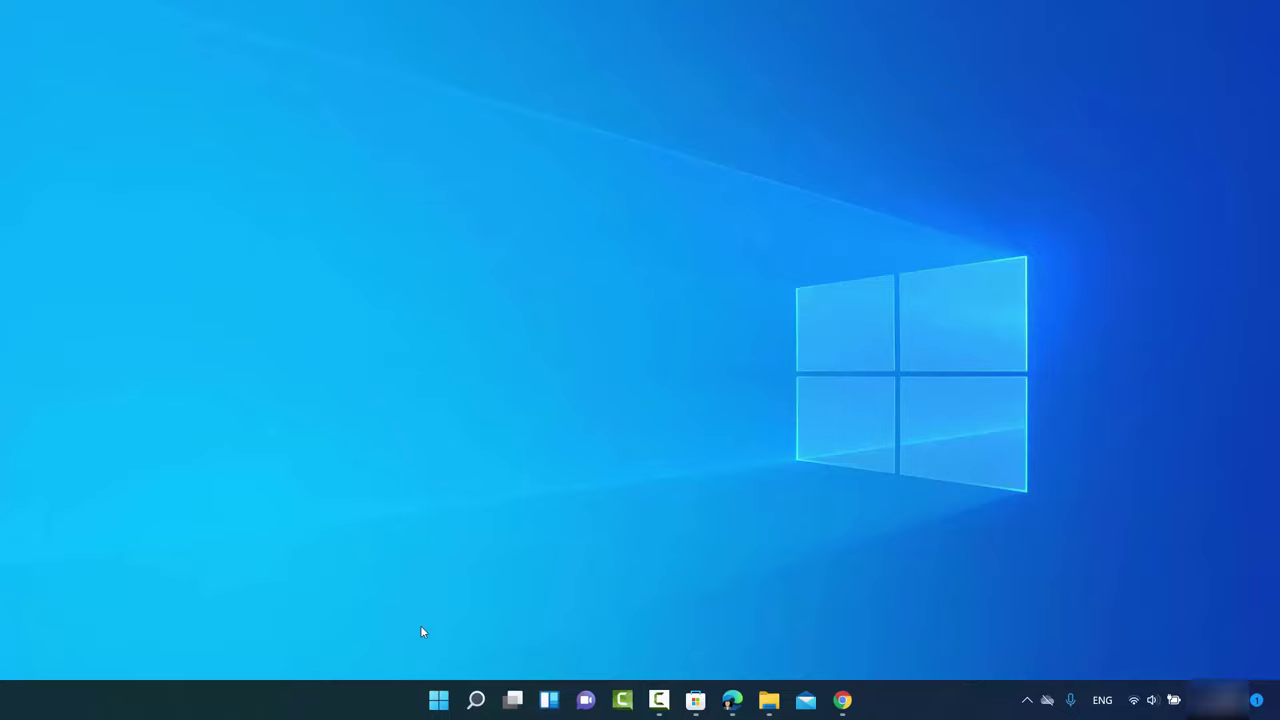
- Open the Windows Settings app
right_click(438, 700)
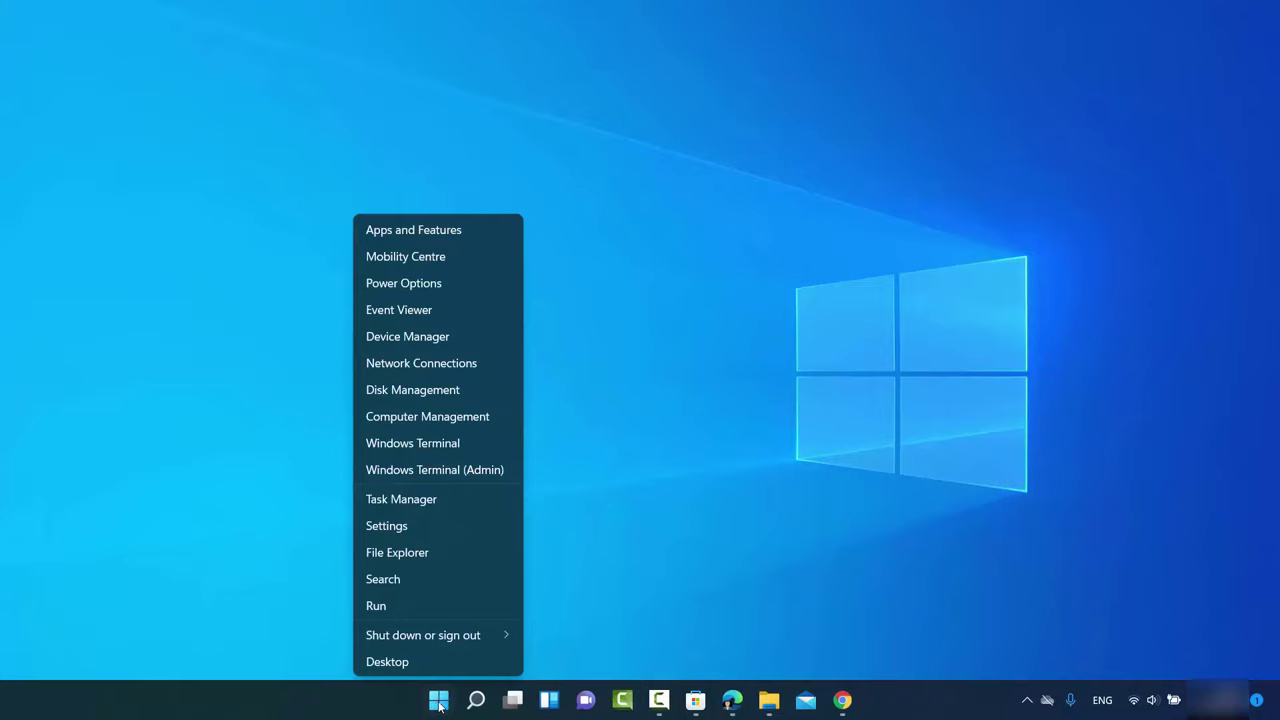
left_click(400, 533)
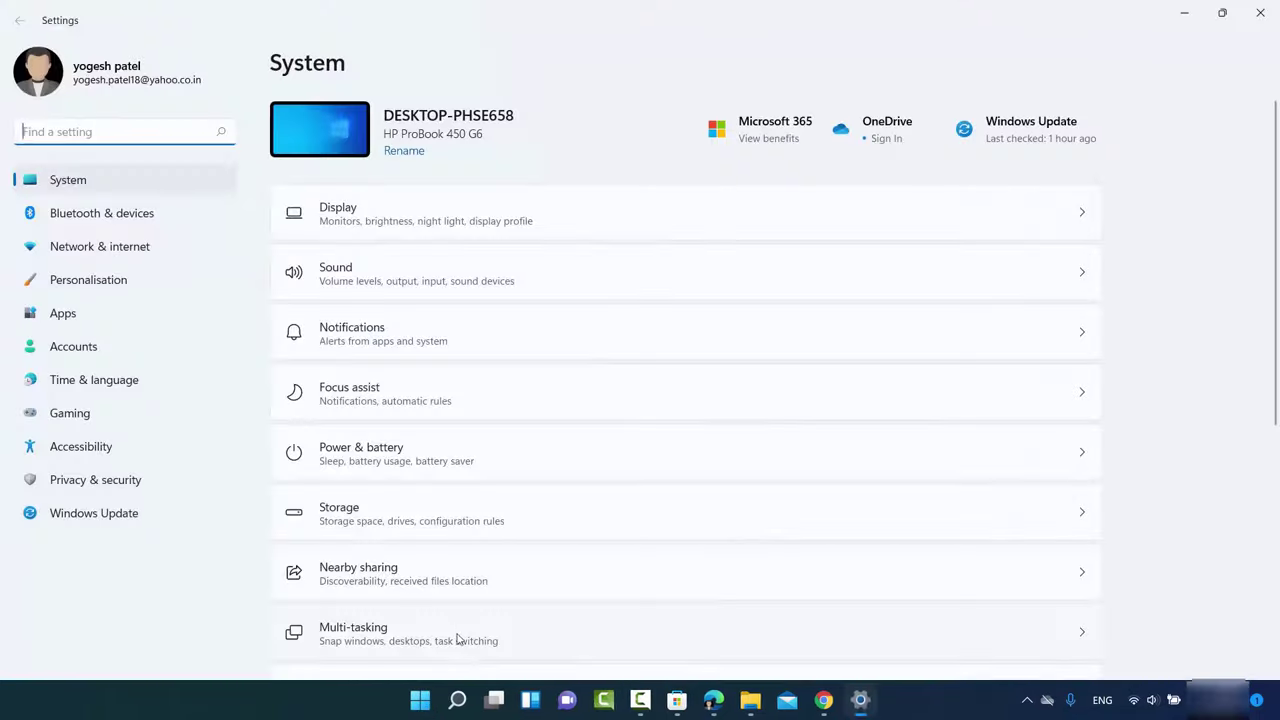
- Search Windows for the Settings app and dismiss the search to return to the open Settings window
left_click(459, 699)
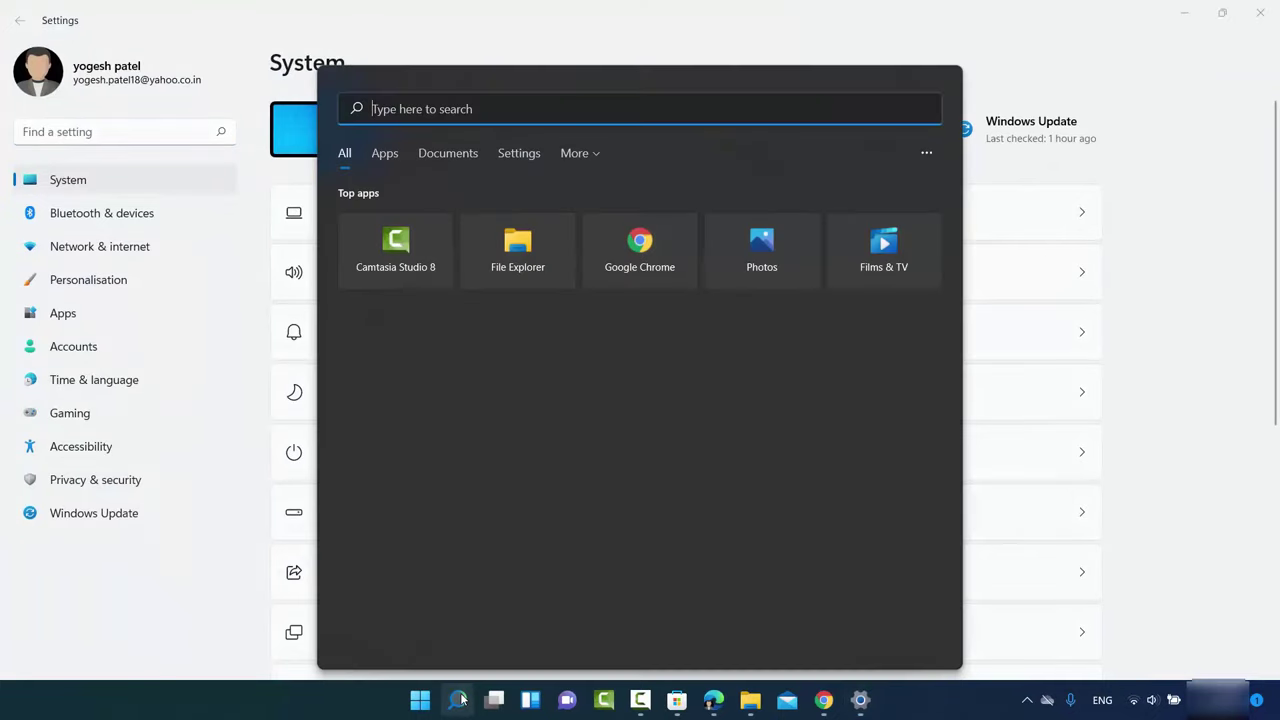
type("settings")
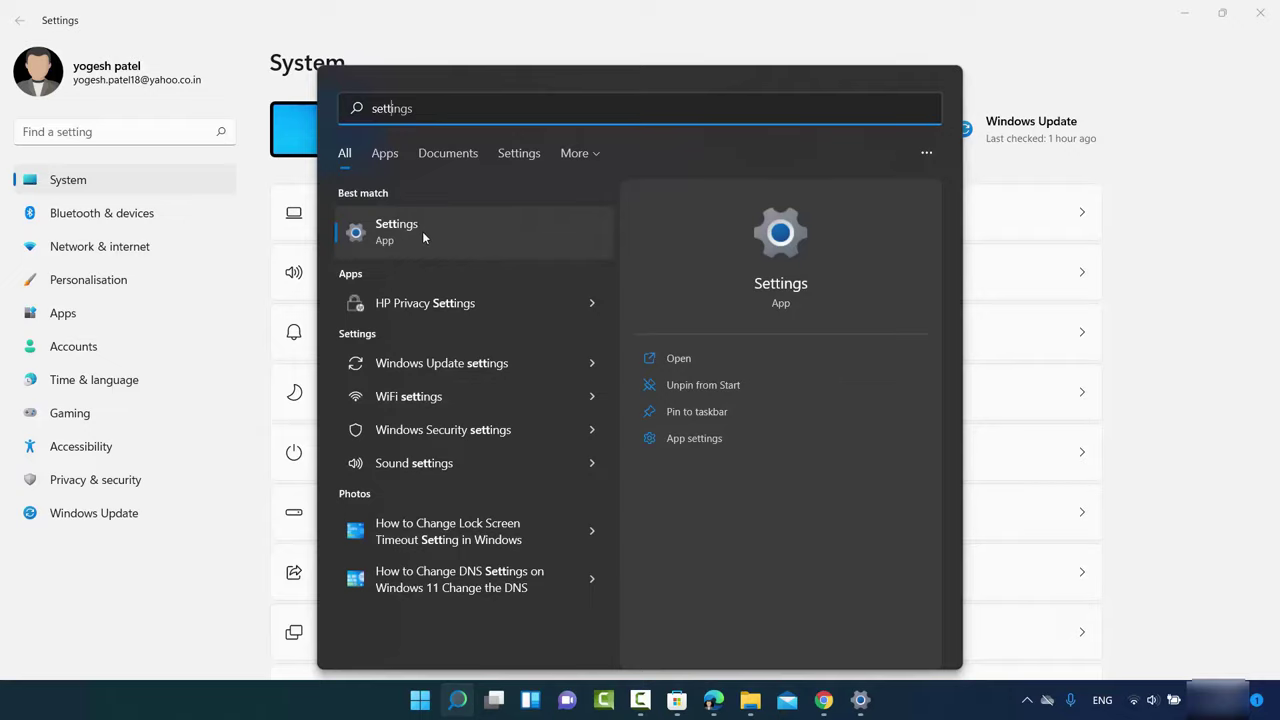
left_click(1230, 317)
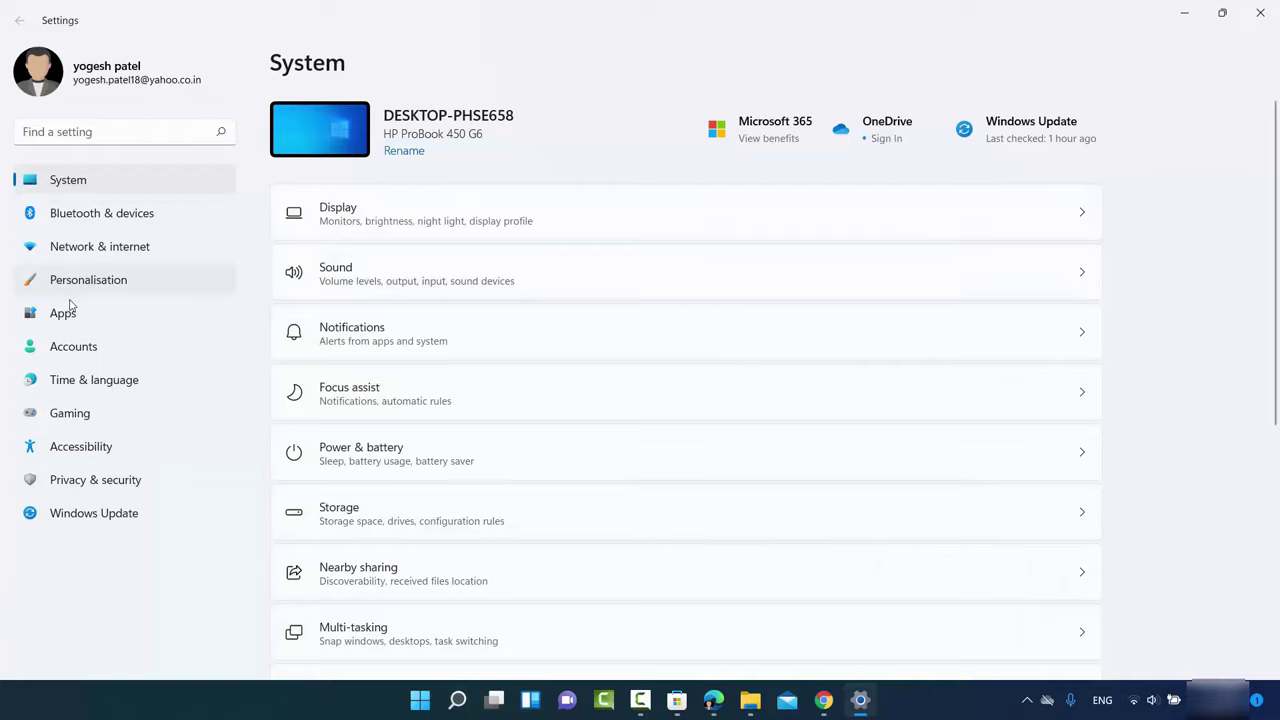
- Bring up the list of available features to add under the Optional features of the Apps settings
left_click(64, 314)
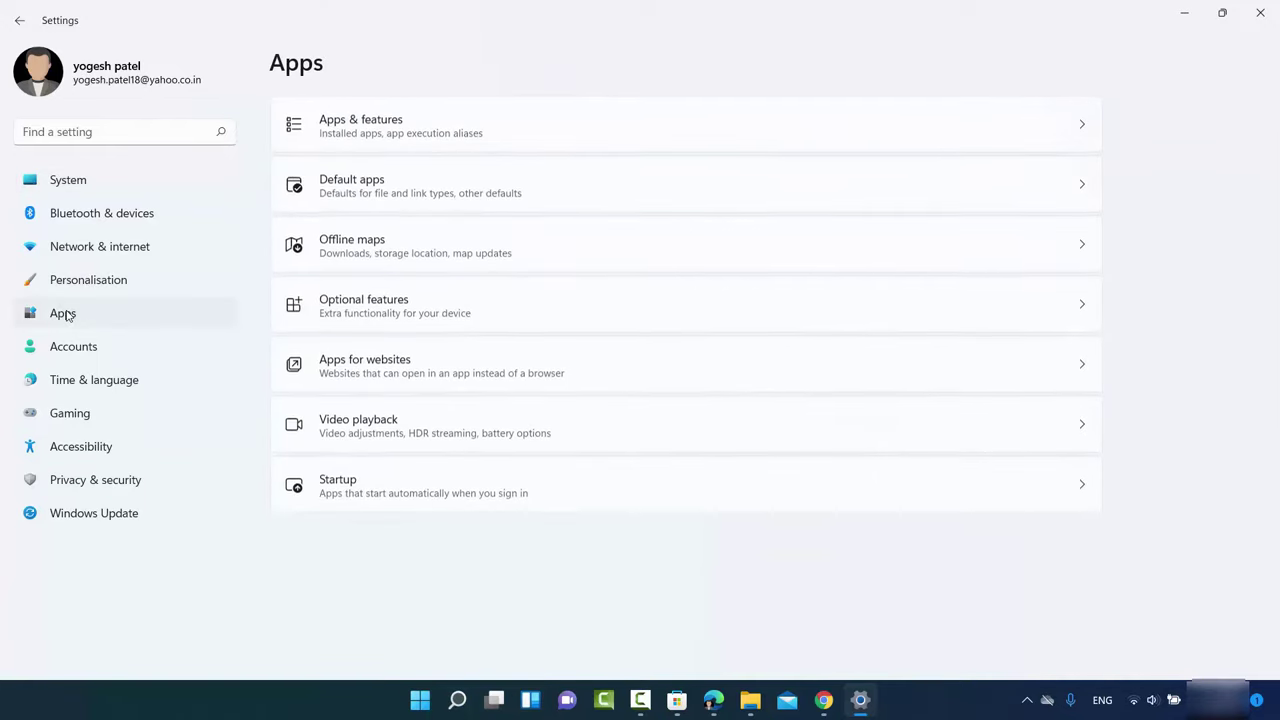
left_click(352, 314)
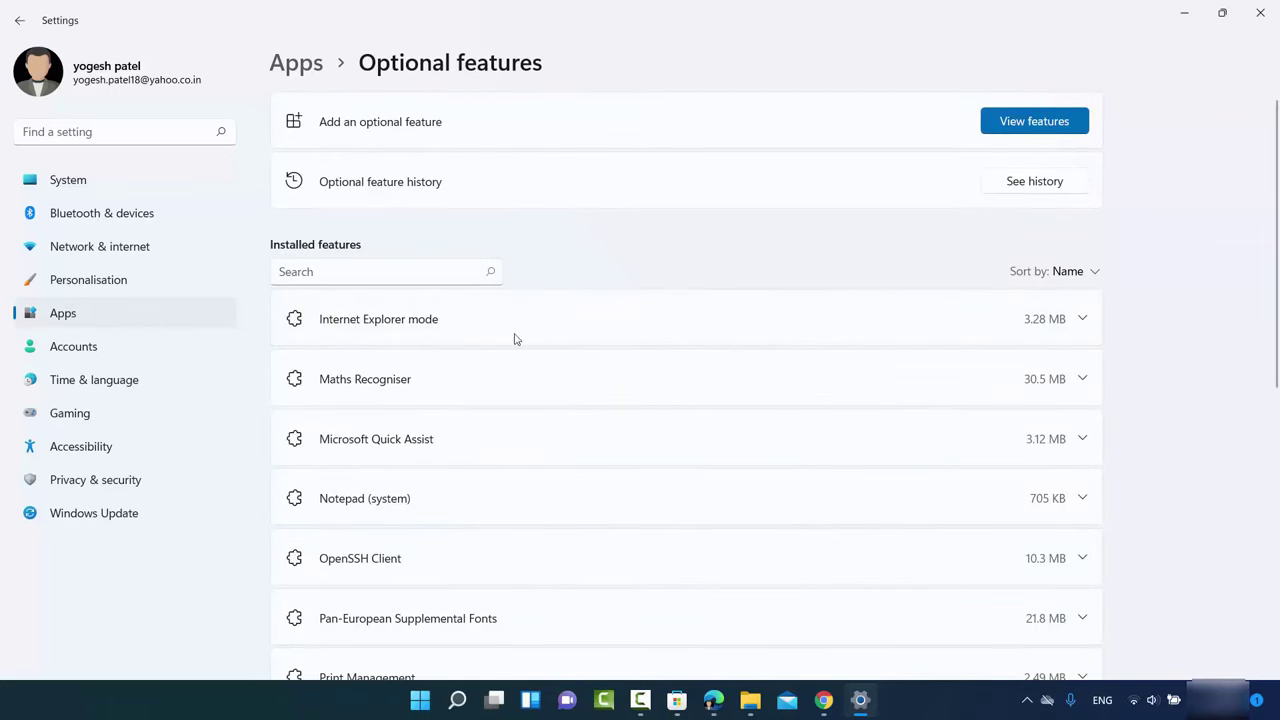
left_click(1013, 124)
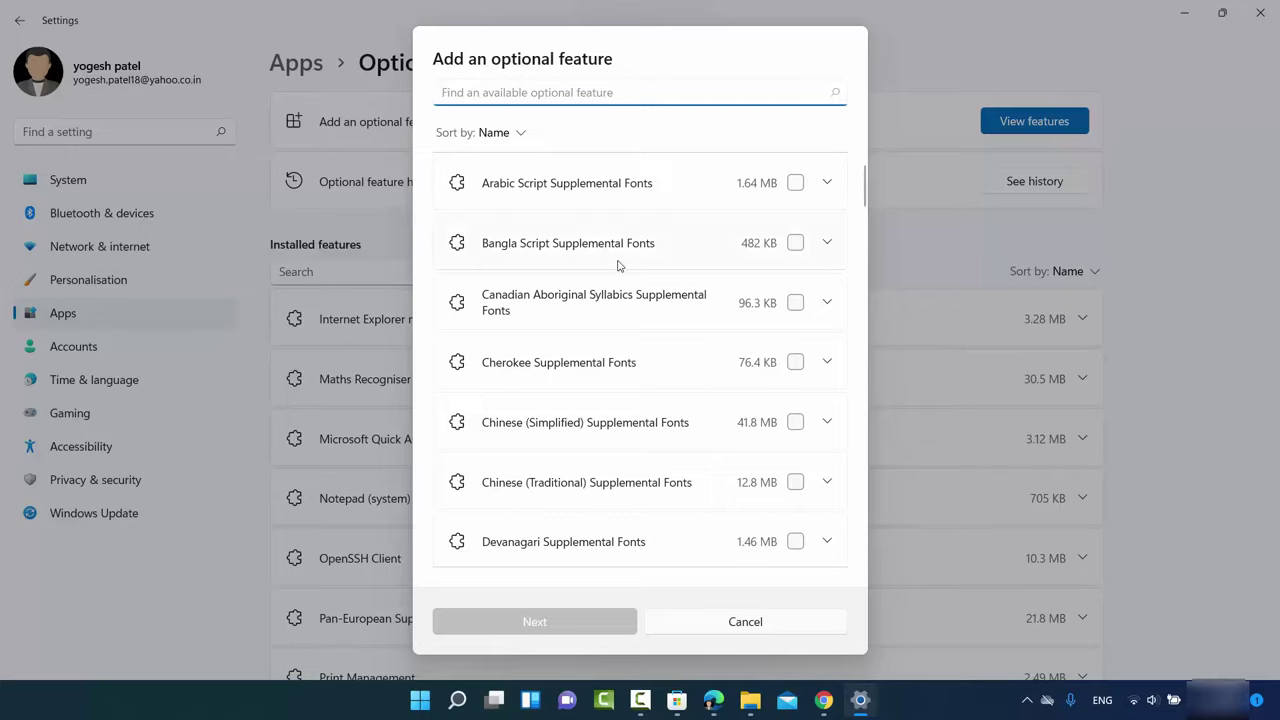
- Filter the available optional features by "wire", select Wireless Display and install it
scroll(520, 320, "down", 3)
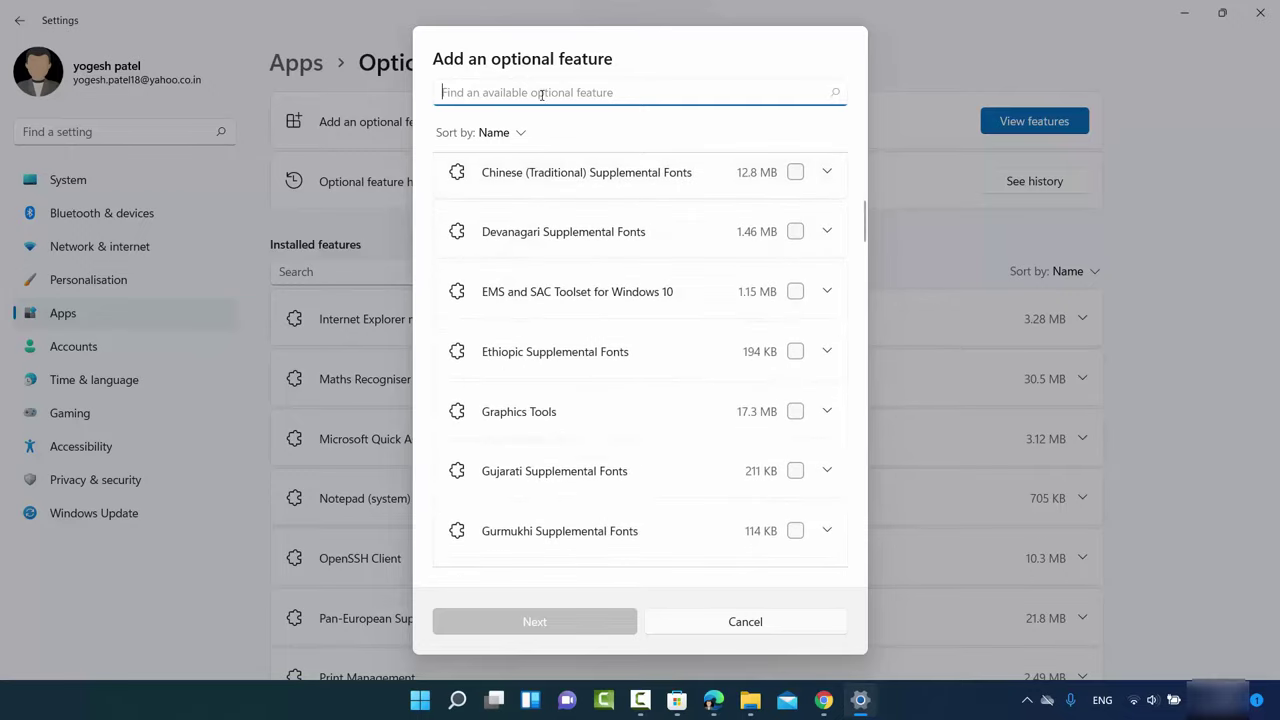
type("w")
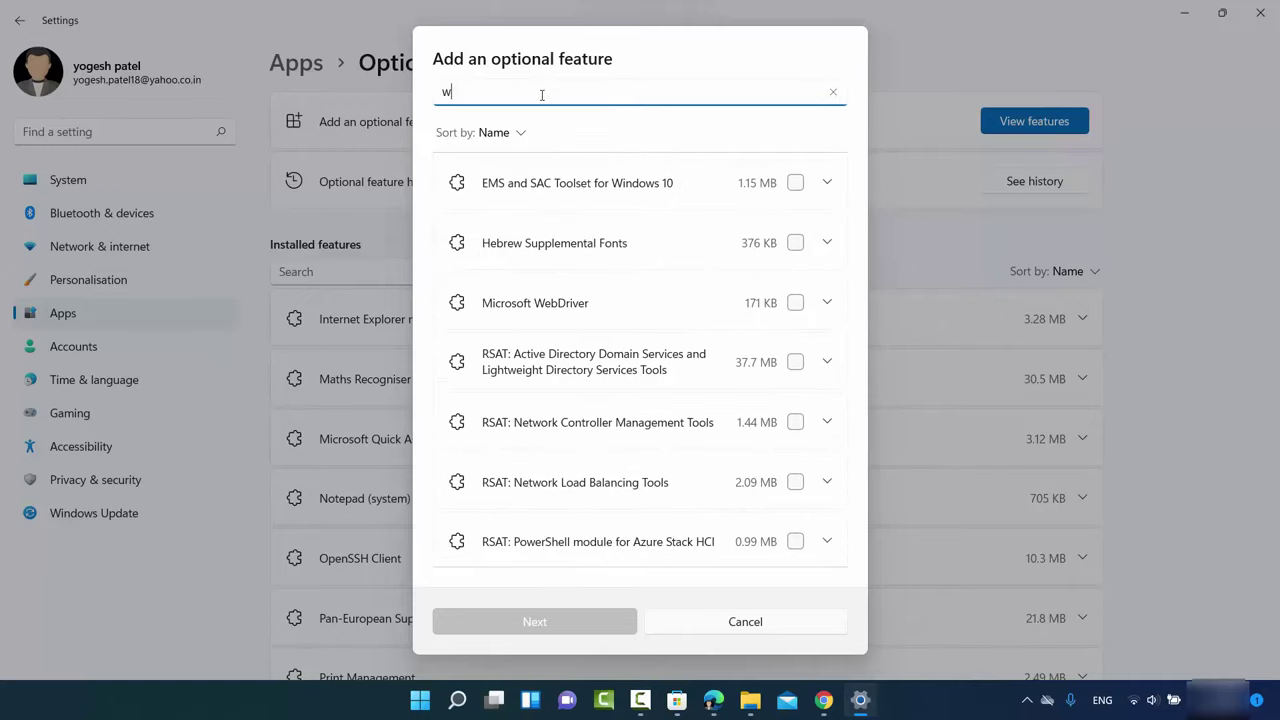
type("i")
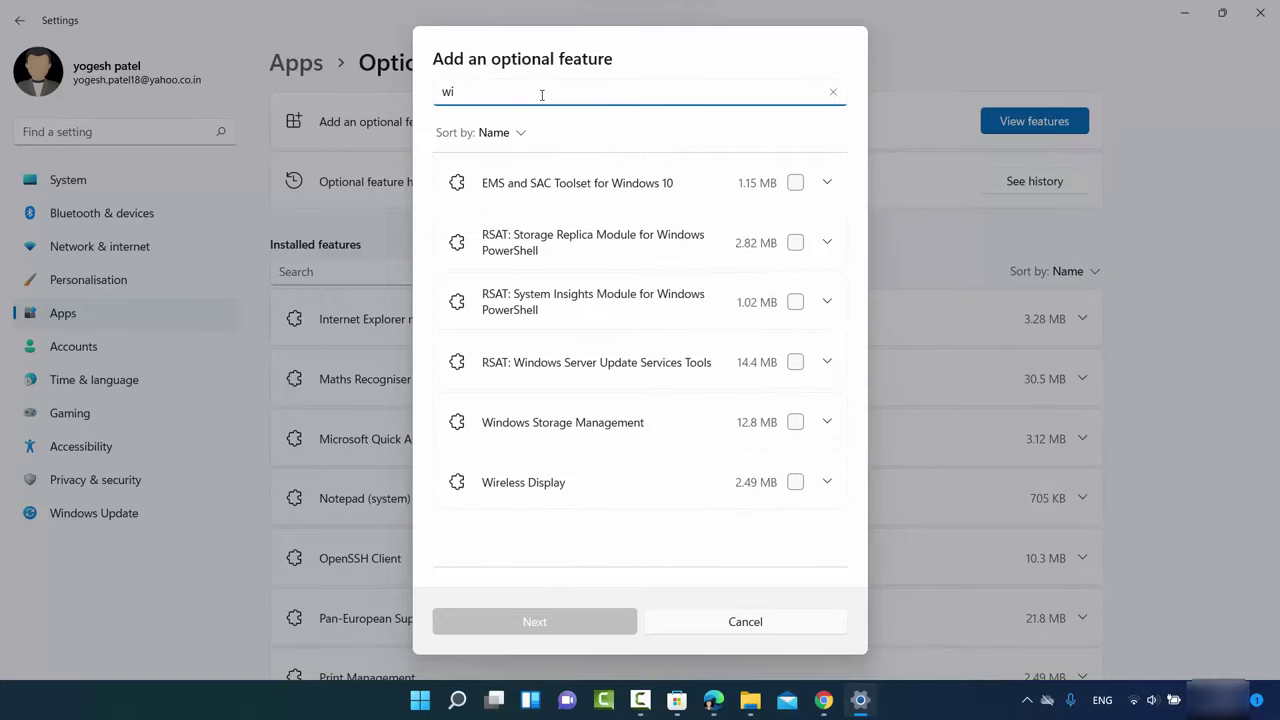
type("re")
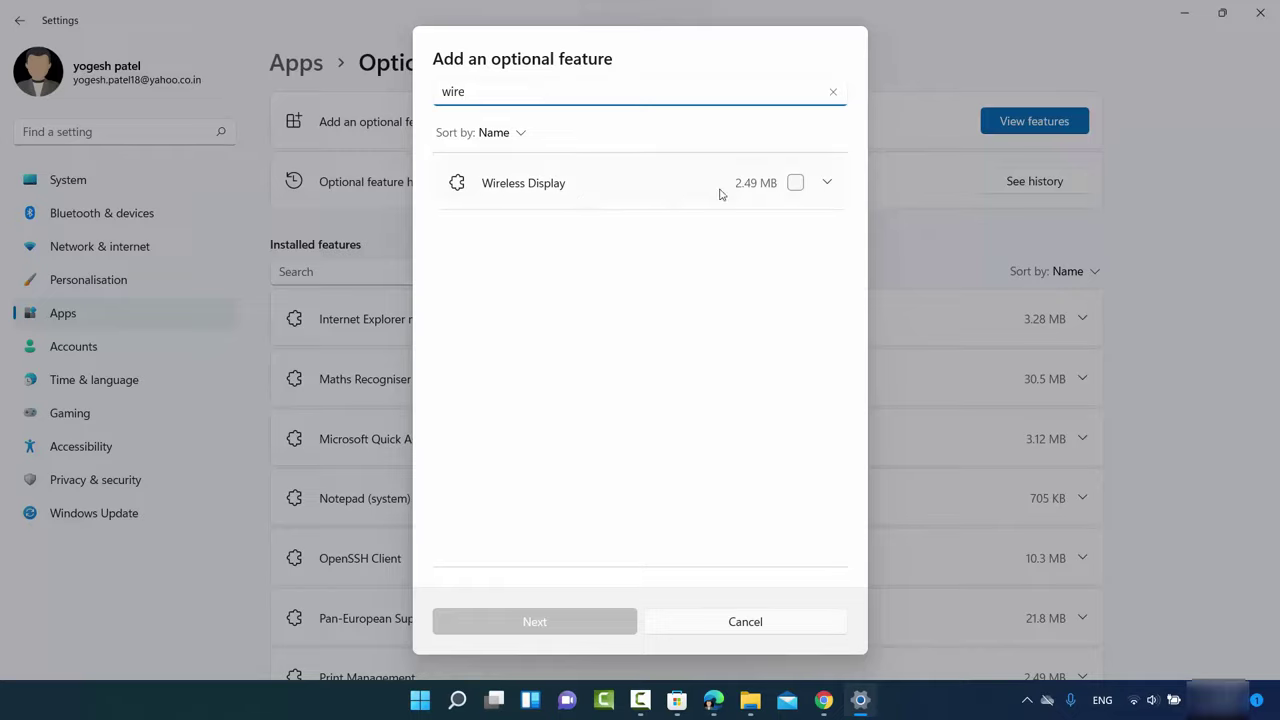
left_click(795, 184)
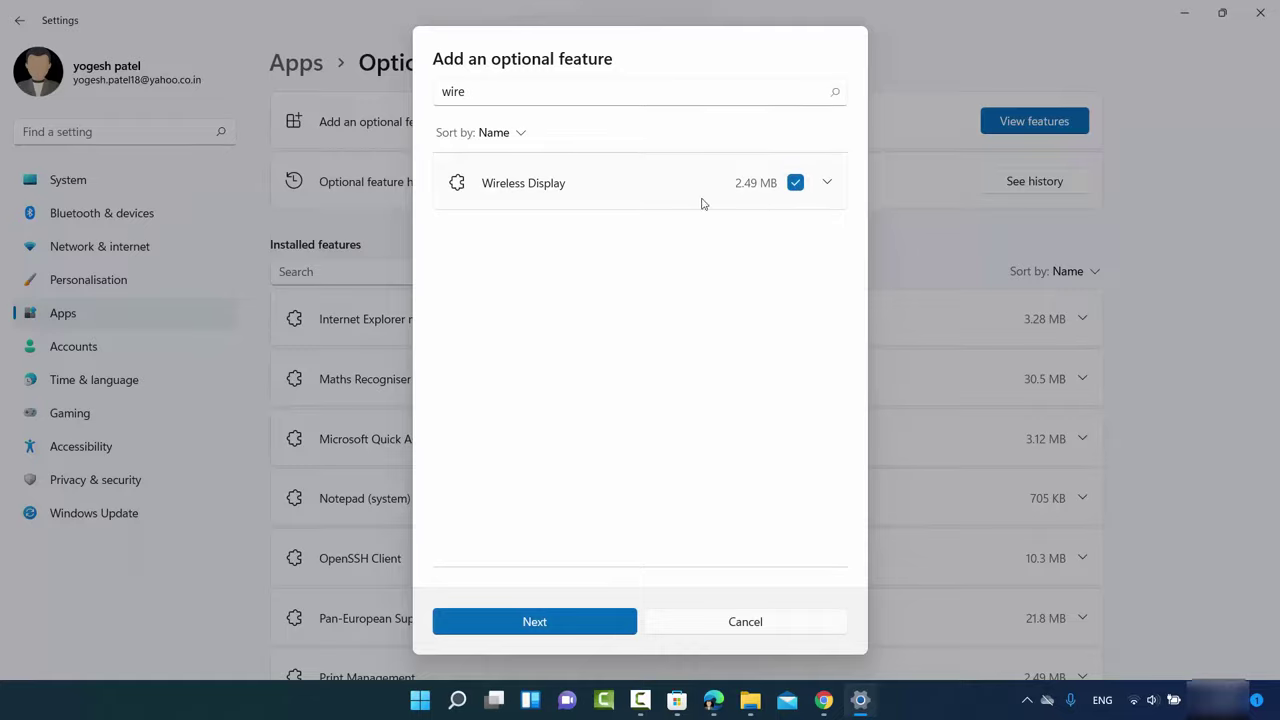
left_click(559, 619)
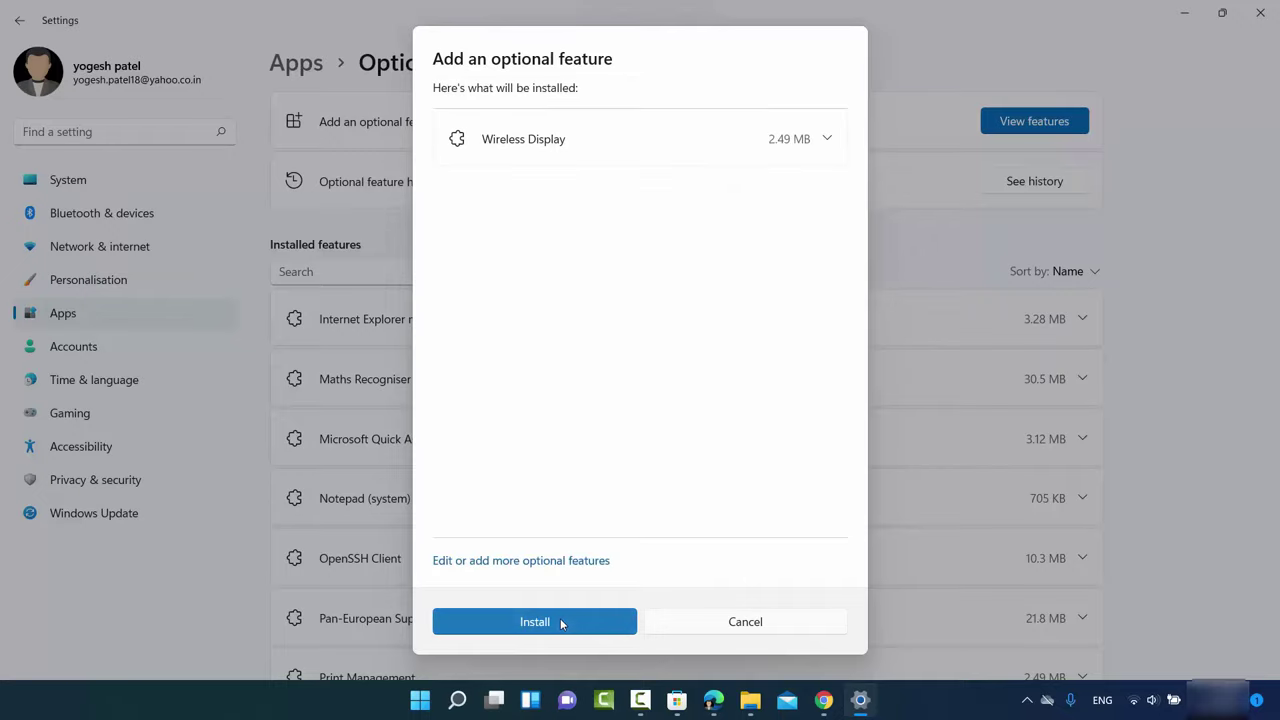
left_click(560, 621)
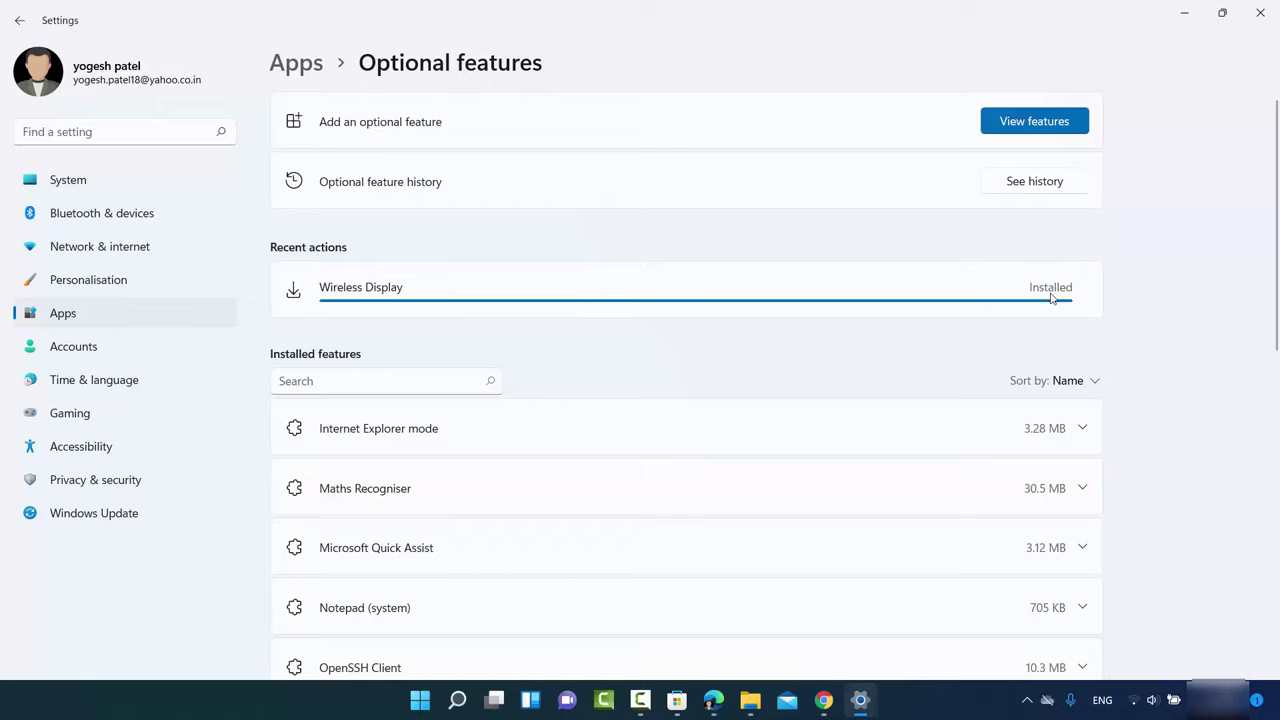
- Check the recent actions and the installed features for Wireless Display, and close Settings
scroll(724, 375, "down", 5)
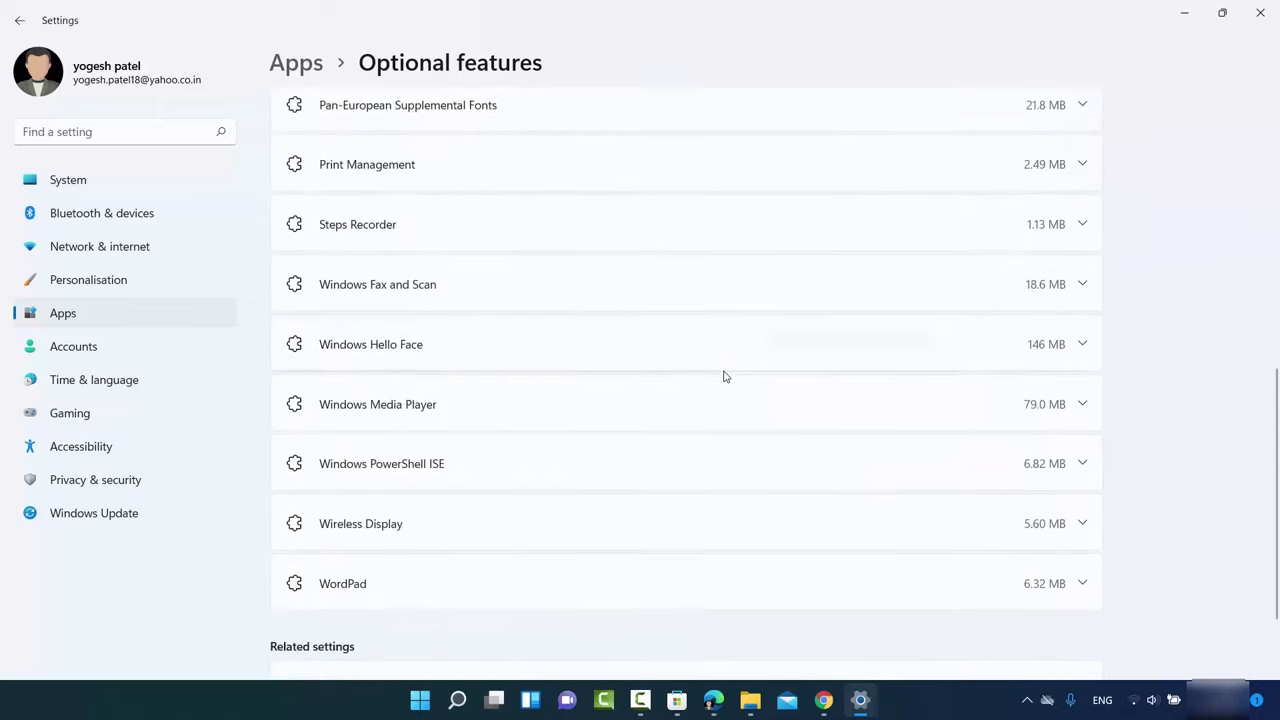
scroll(724, 376, "down", 1)
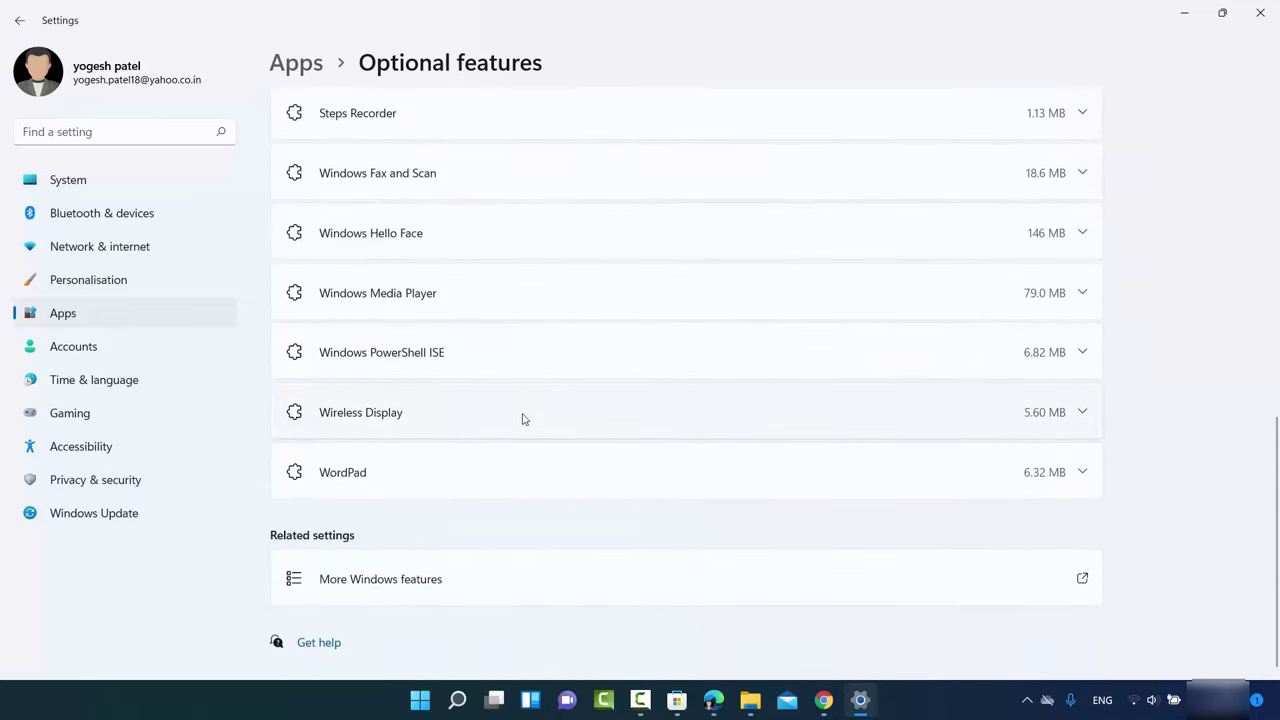
scroll(578, 414, "up", 6)
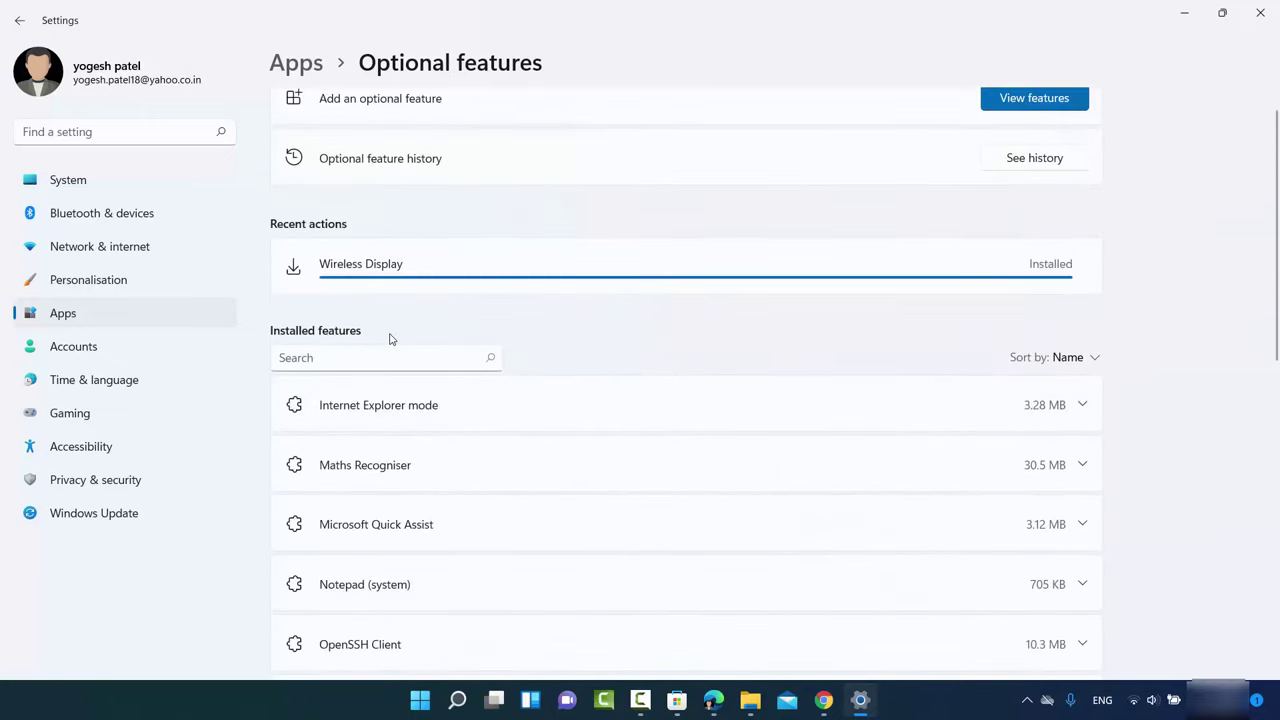
scroll(437, 354, "down", 5)
scroll(437, 354, "down", 1)
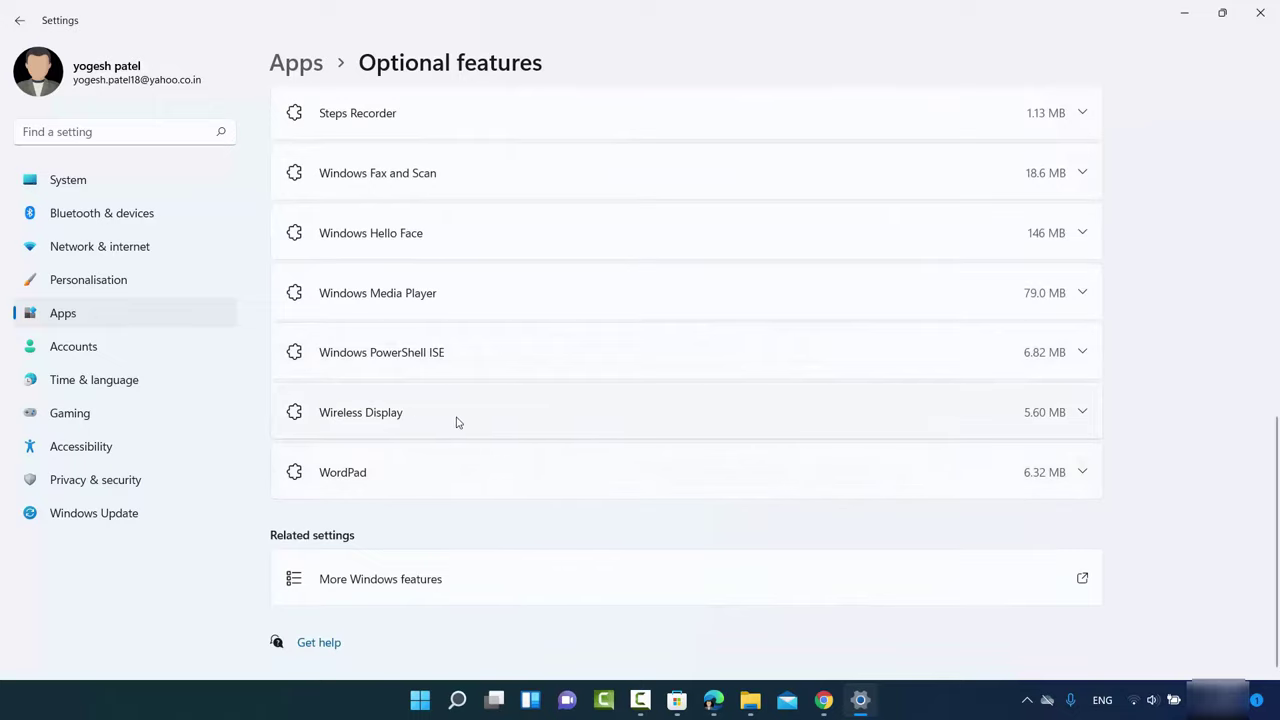
scroll(425, 425, "up", 1)
scroll(425, 425, "up", 6)
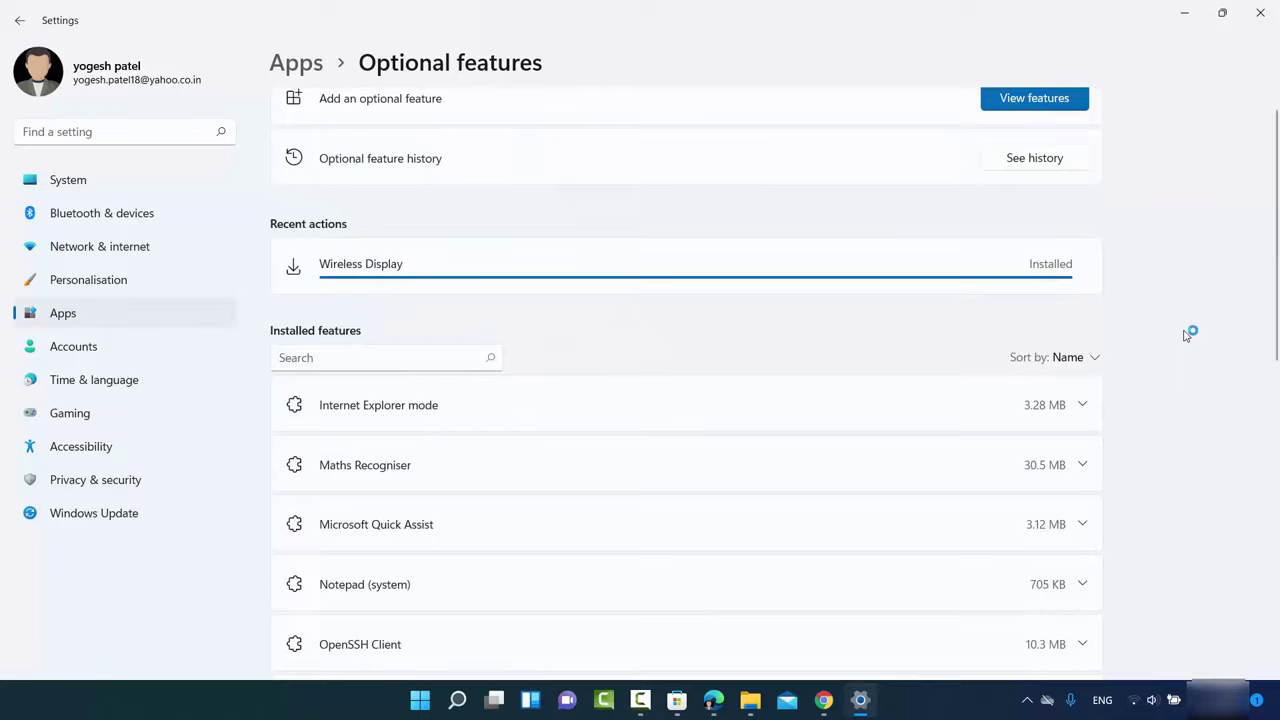
left_click(1259, 14)
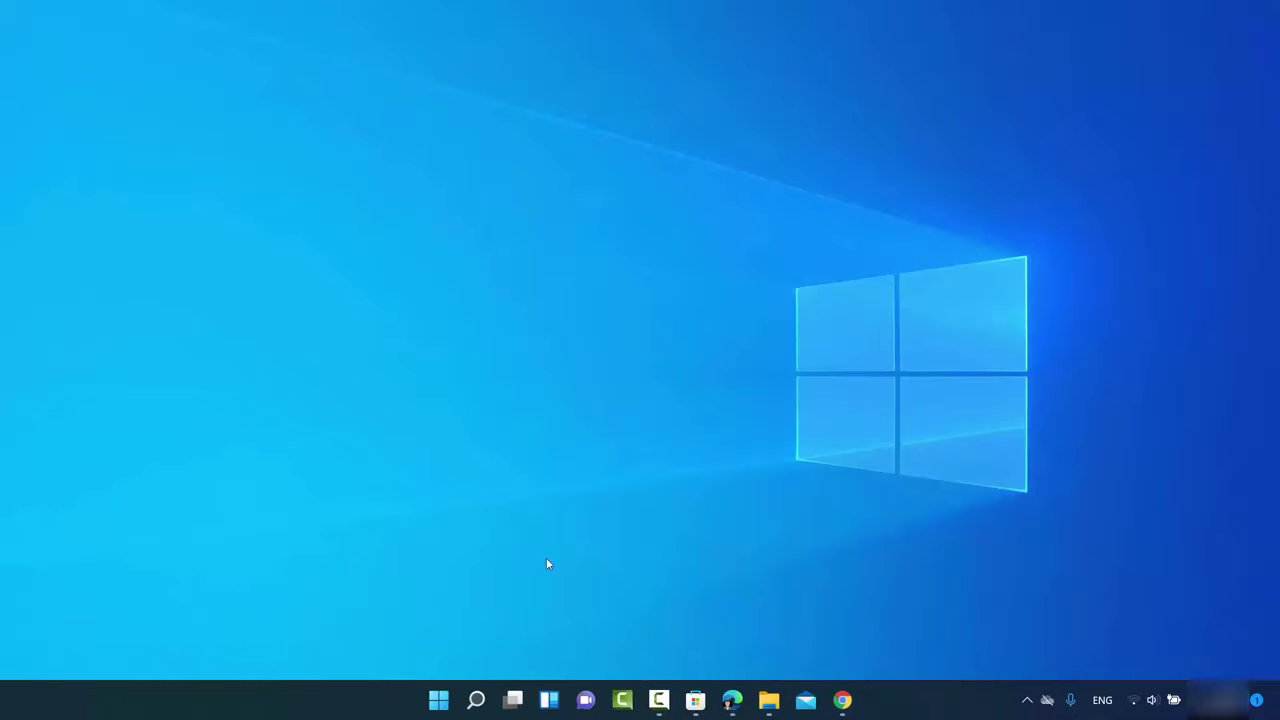
- Search Windows for "connect", launch the Connect app and reposition its window on the desktop
key("super+s")
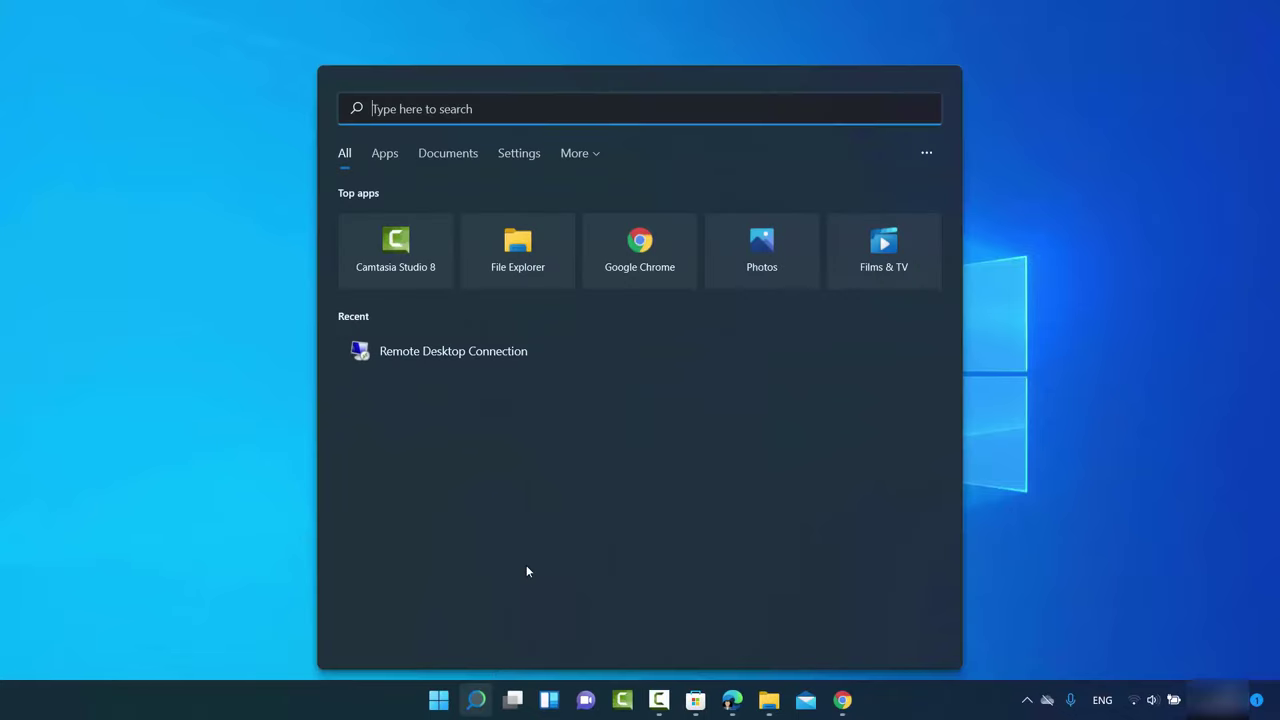
type("calculator")
key("ctrl+a")
type("con")
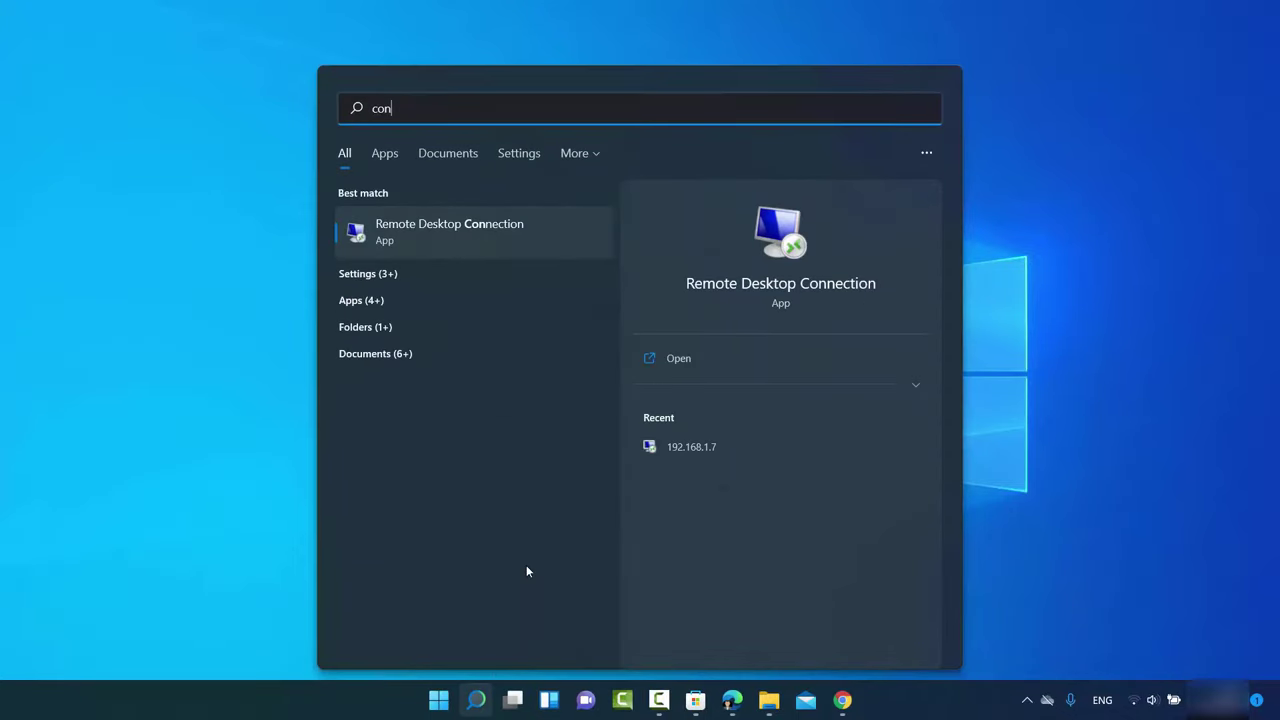
type("nect")
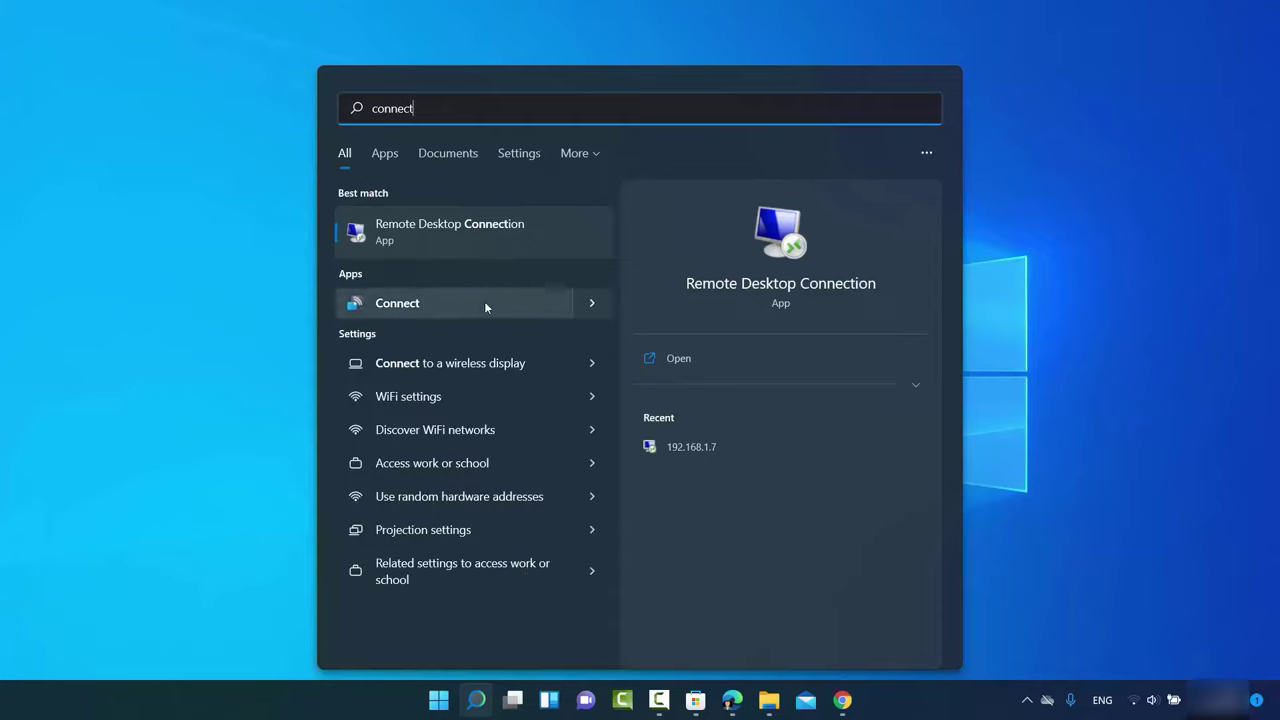
left_click(593, 304)
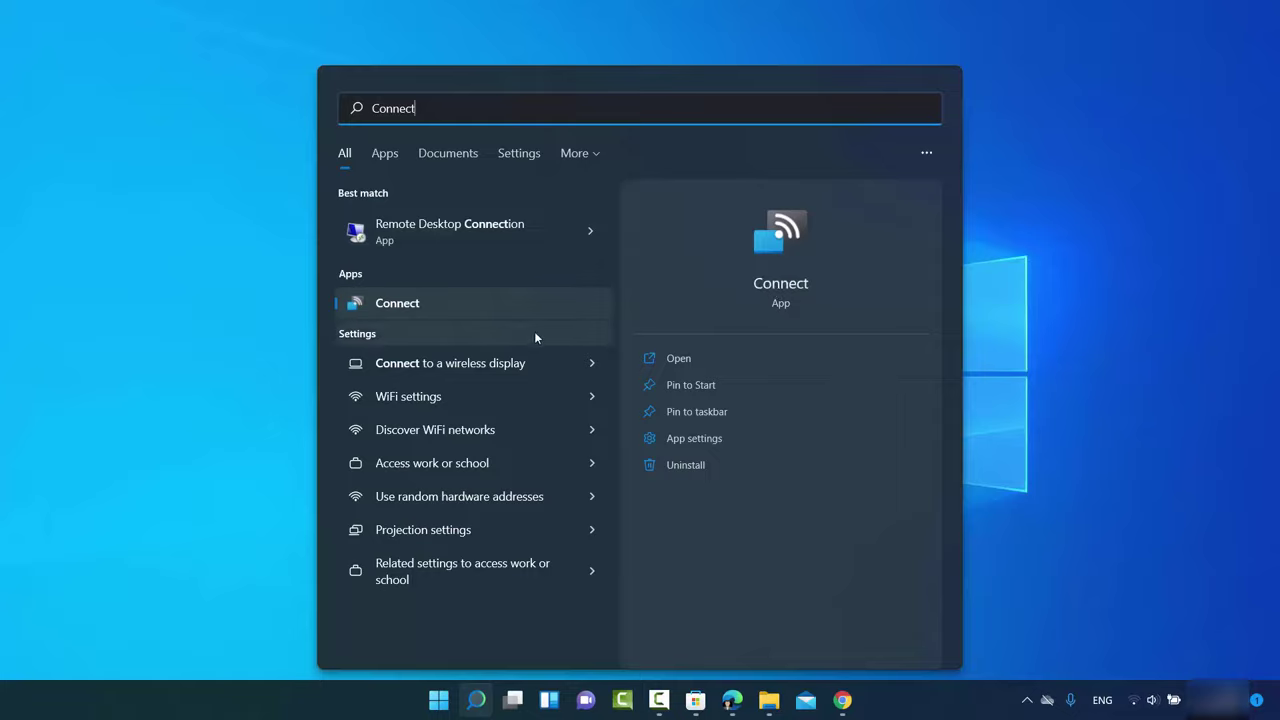
left_click(472, 311)
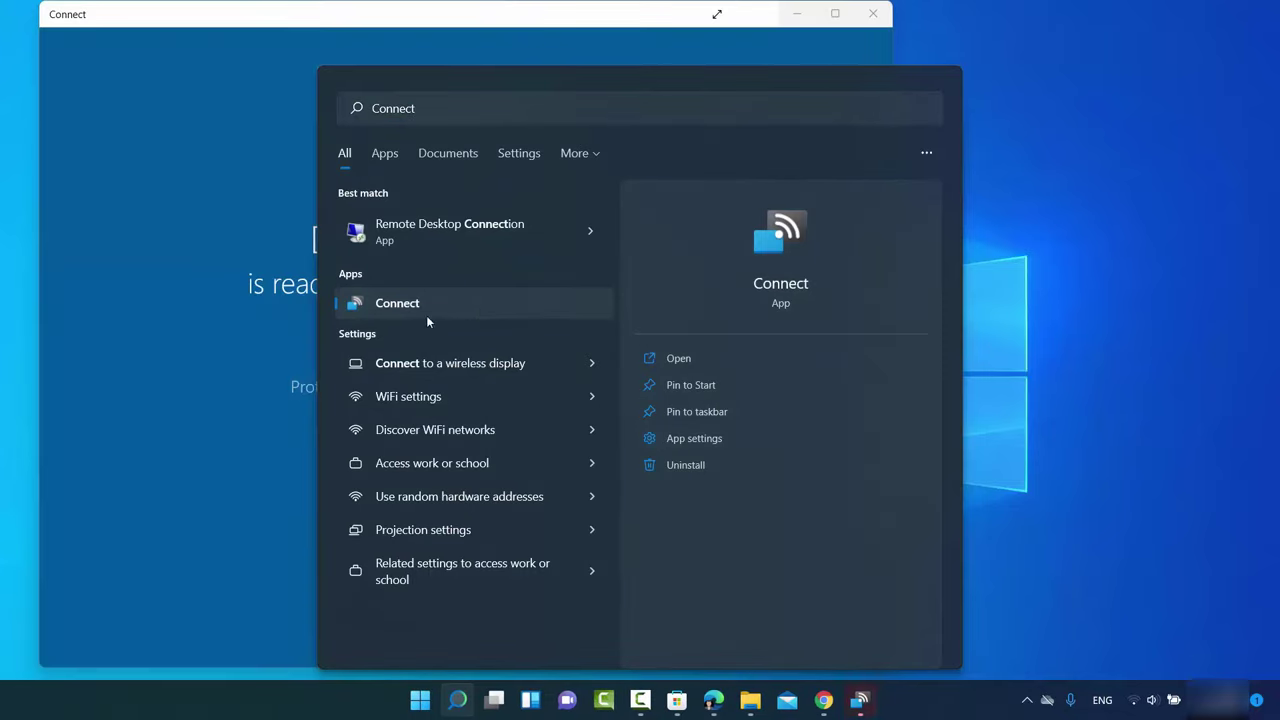
left_click(734, 40)
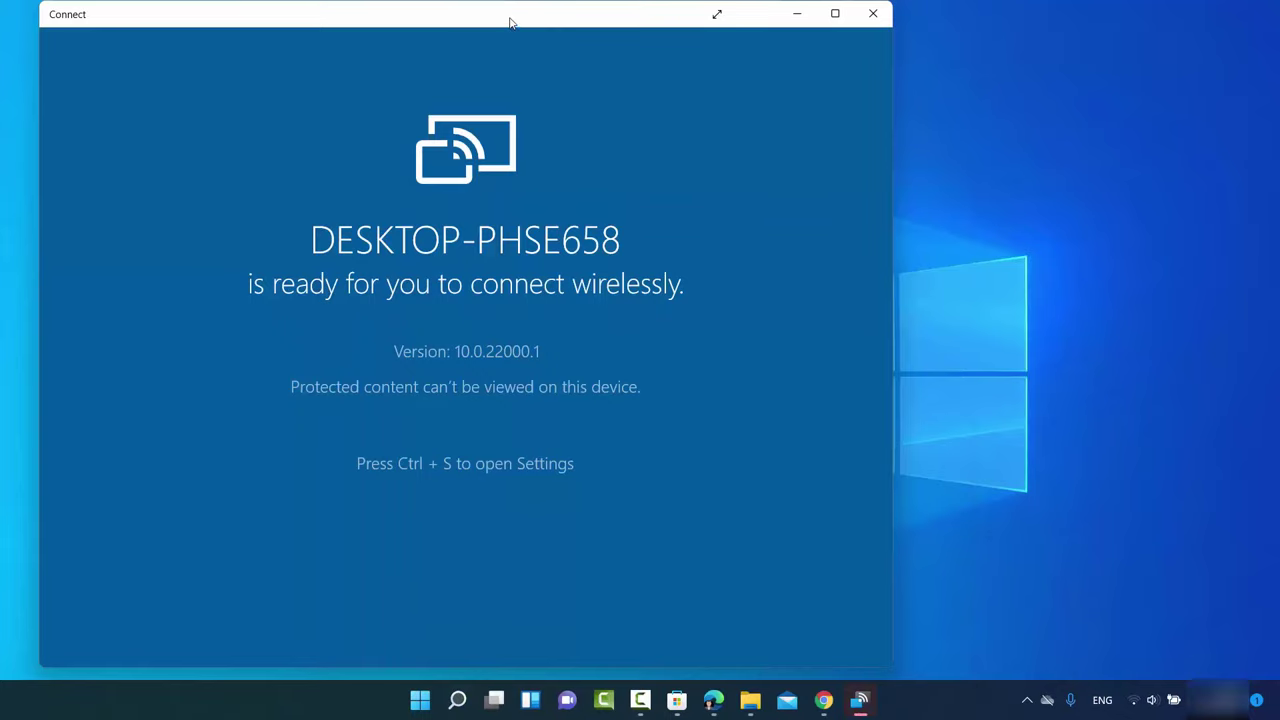
left_click_drag(511, 23, 629, 23)
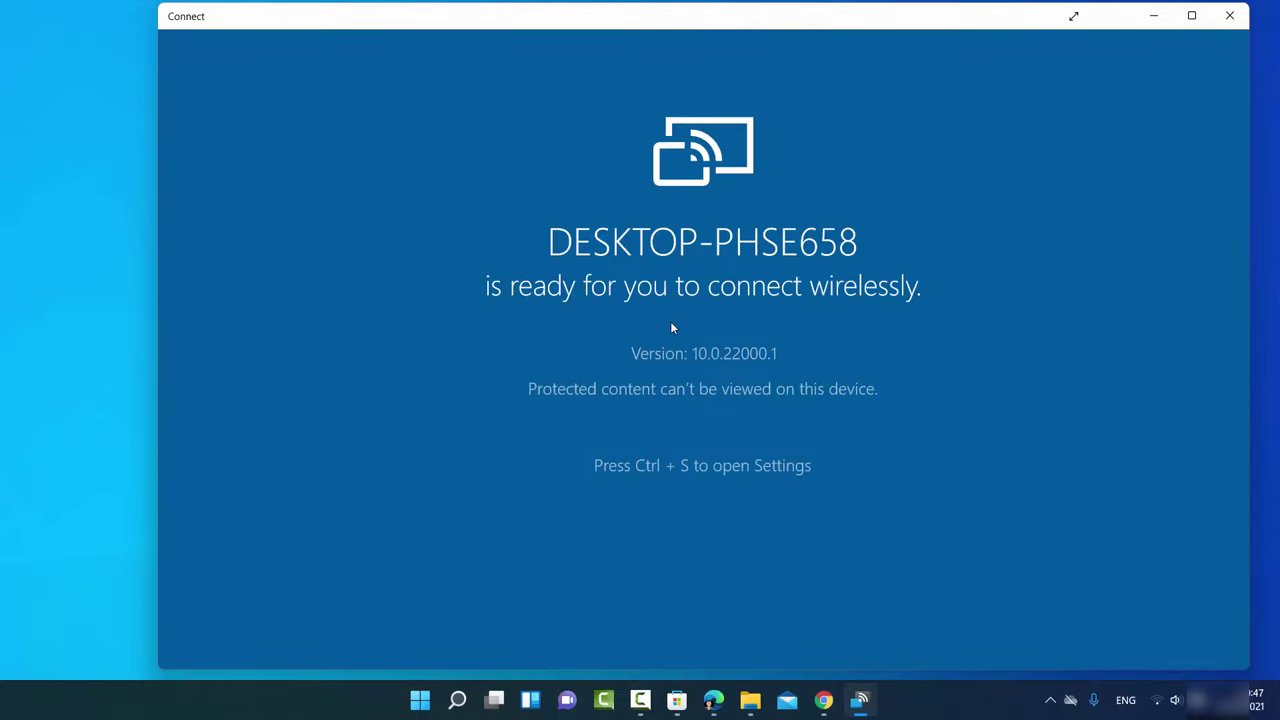
- Search Windows for "projection" and open the Projection settings page
left_click(458, 701)
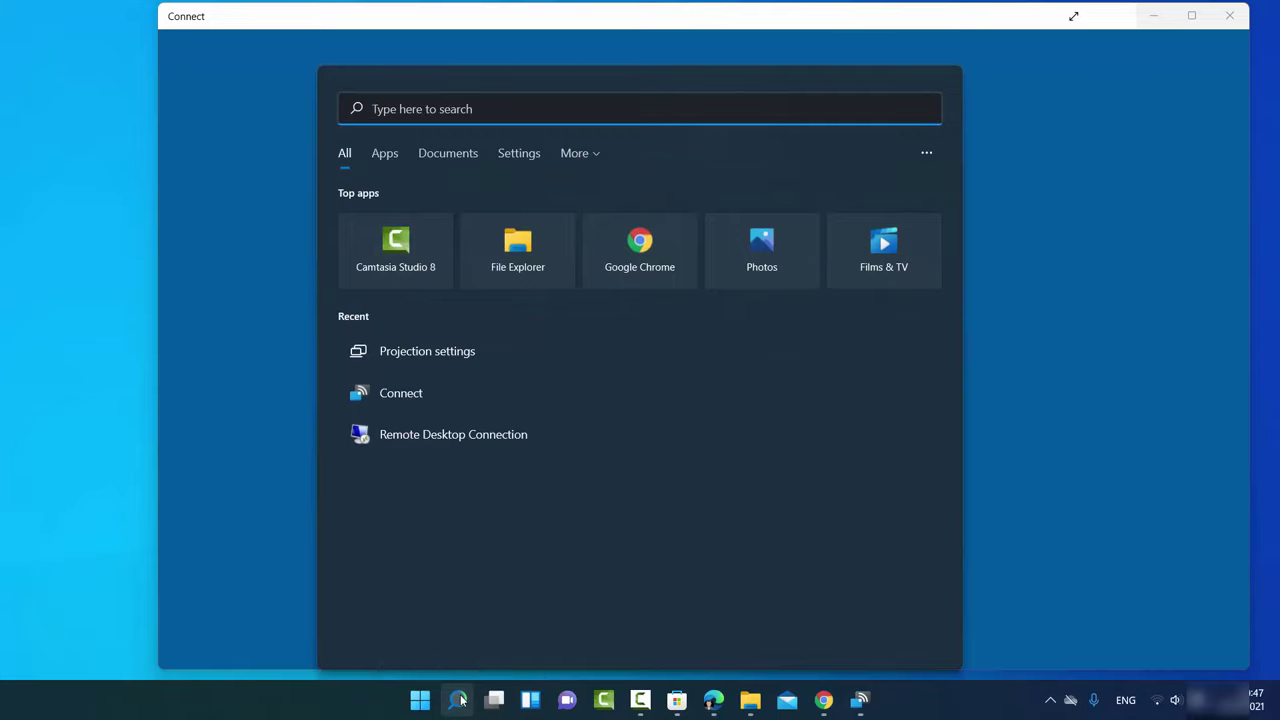
type("projection settings")
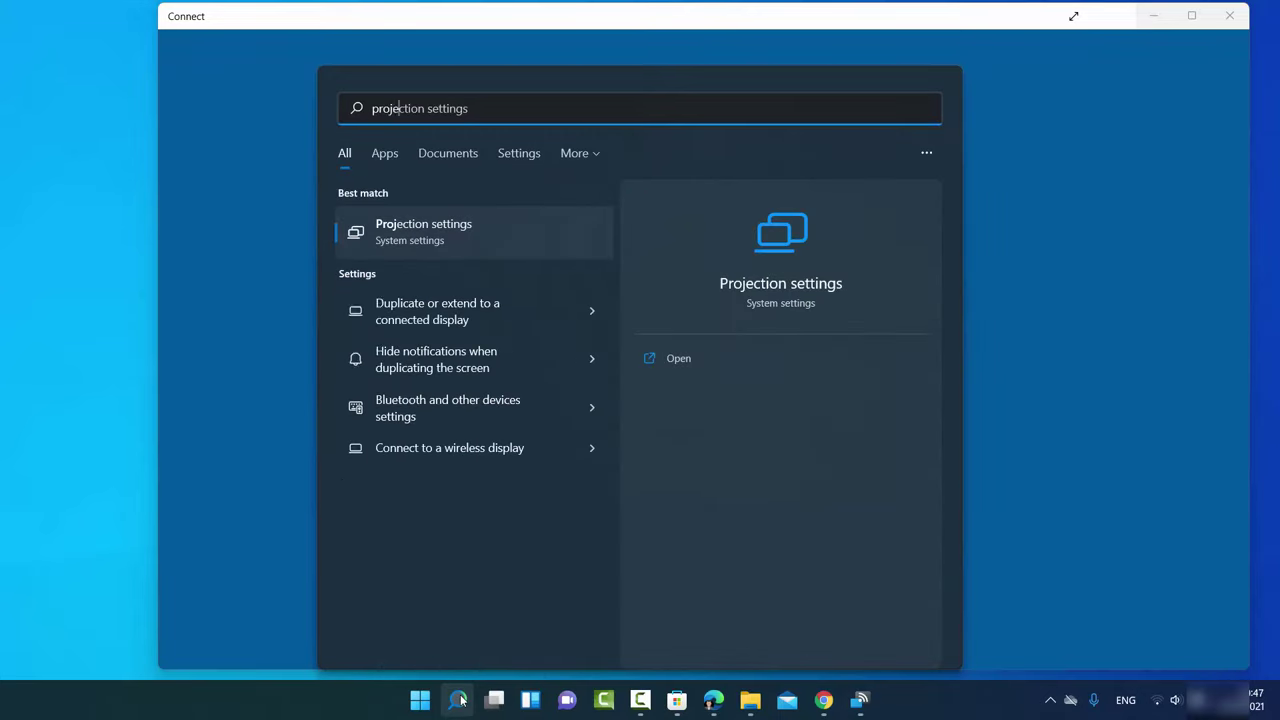
type("tion")
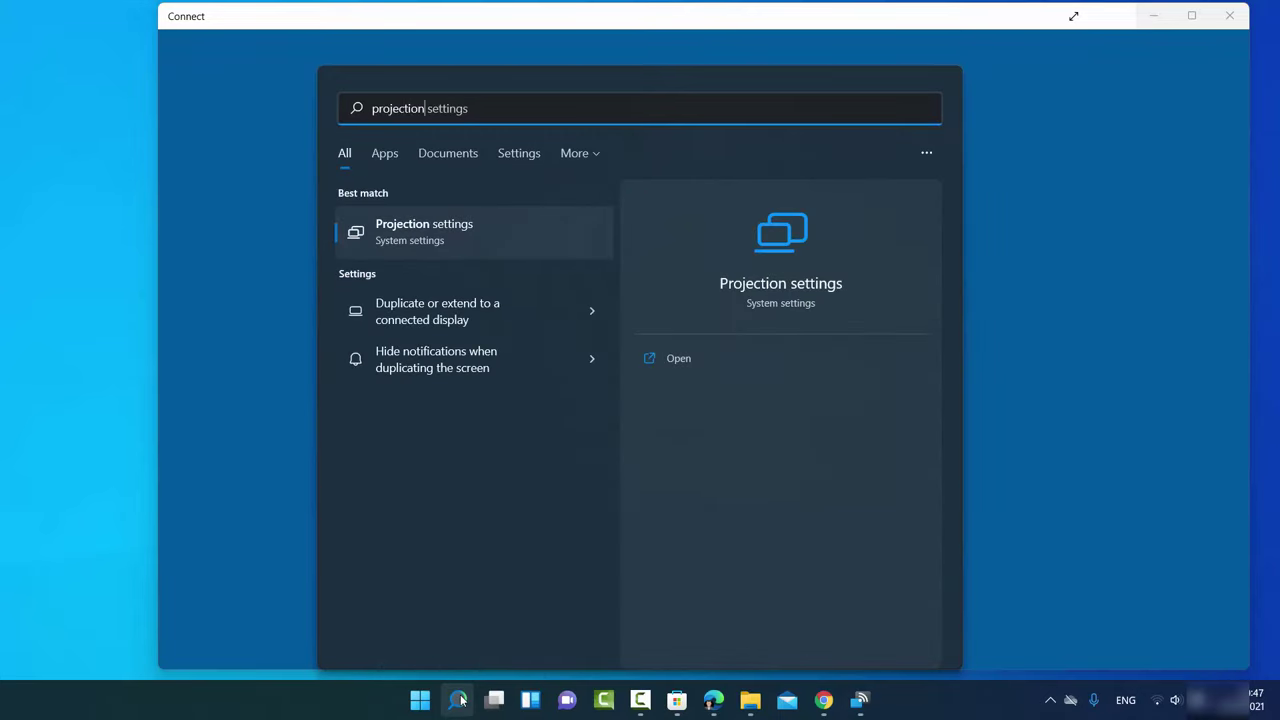
left_click(416, 236)
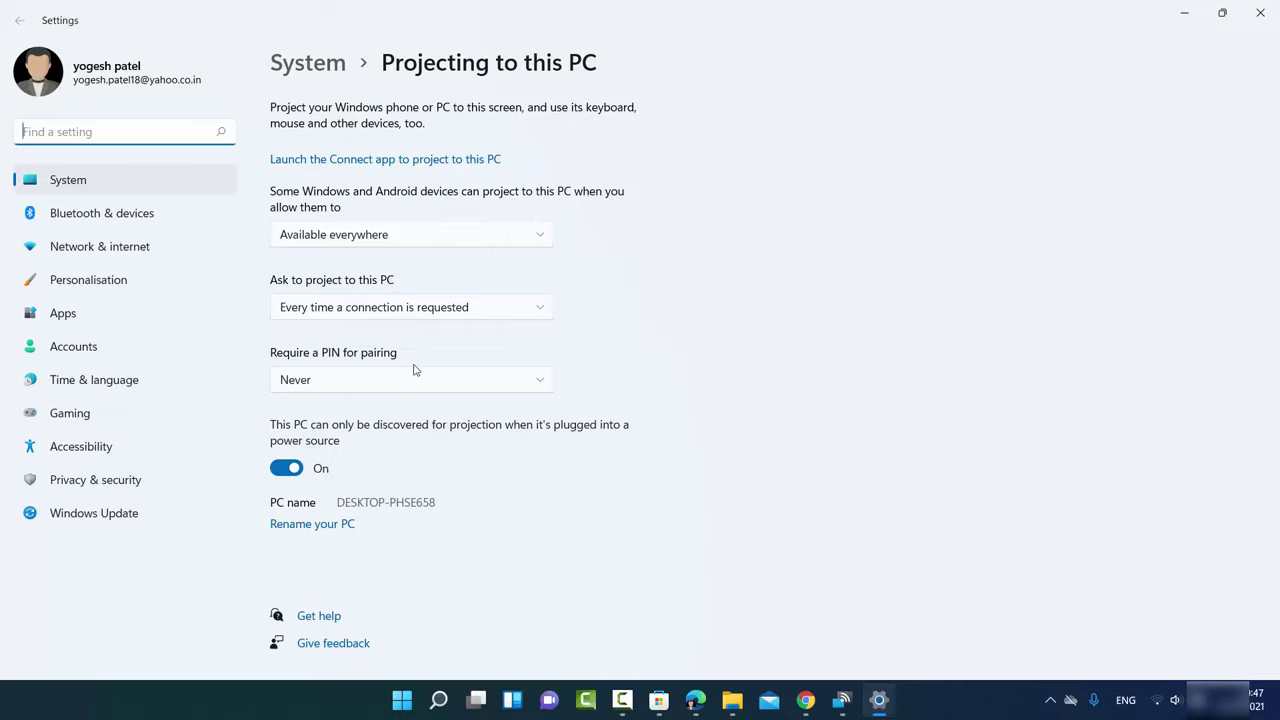
- Choose Available everywhere as the option for when Windows and Android devices can project to this PC
left_click(474, 223)
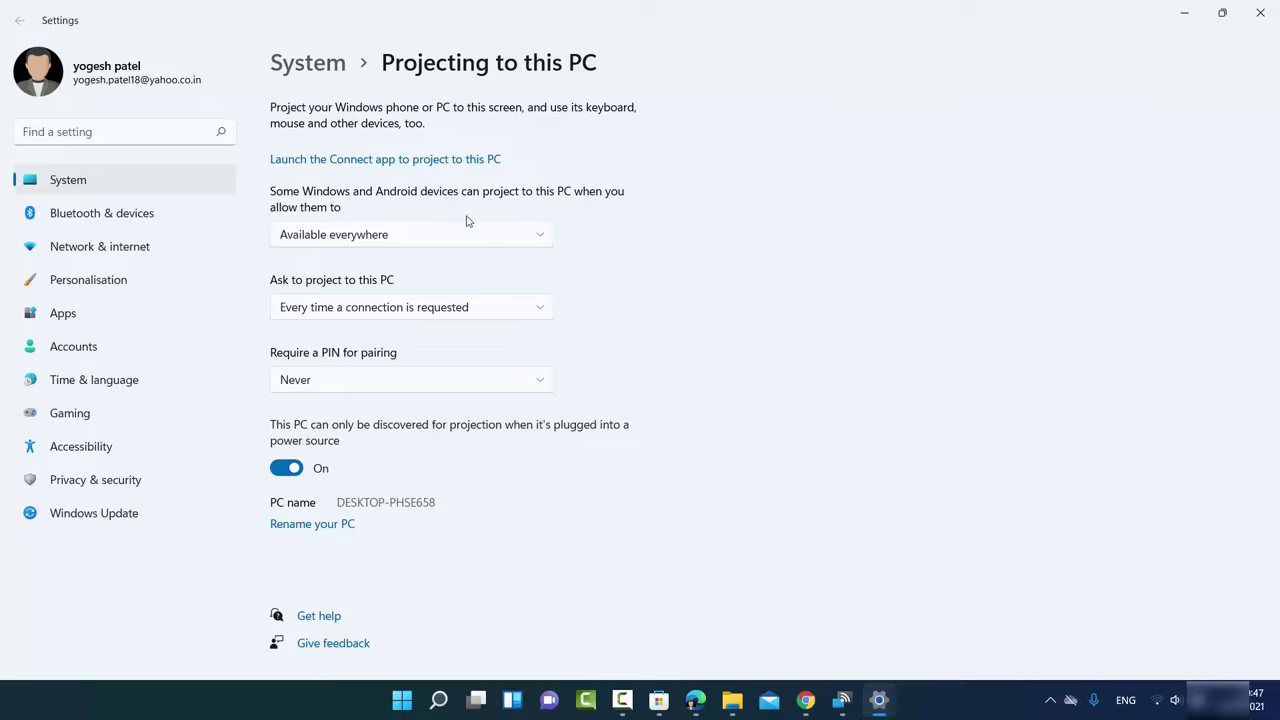
left_click(396, 234)
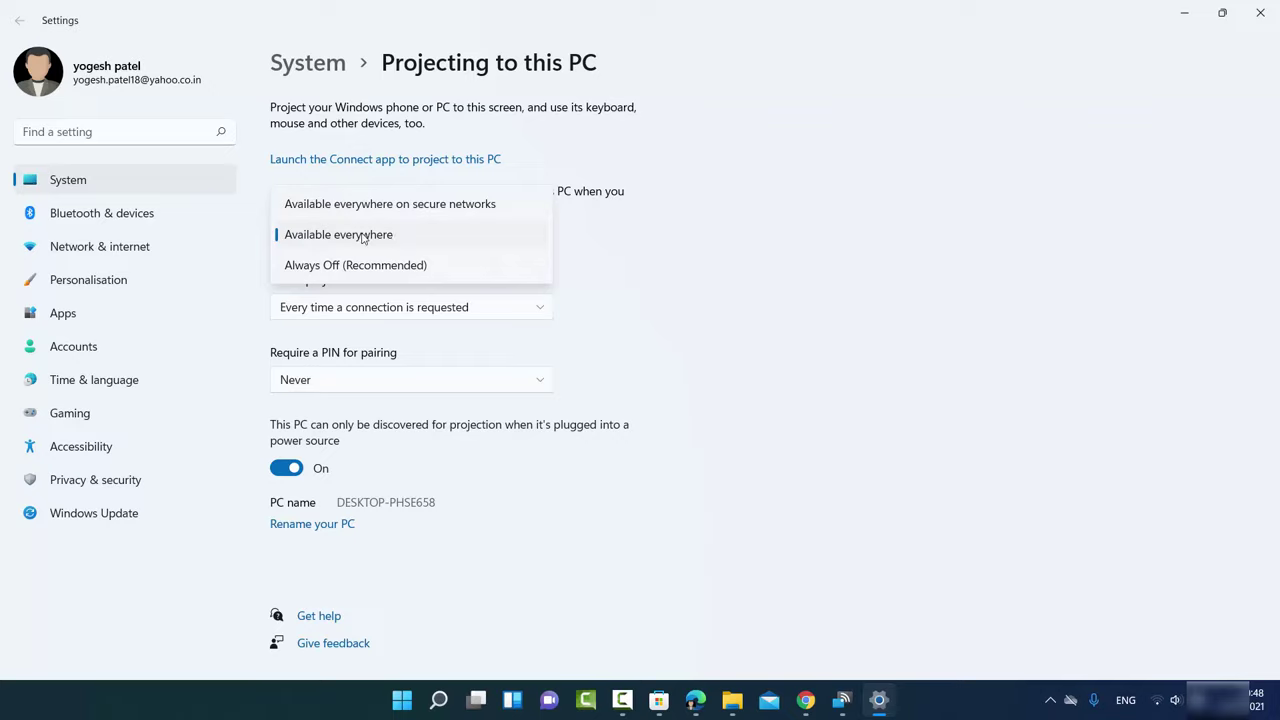
left_click(363, 238)
left_click(360, 236)
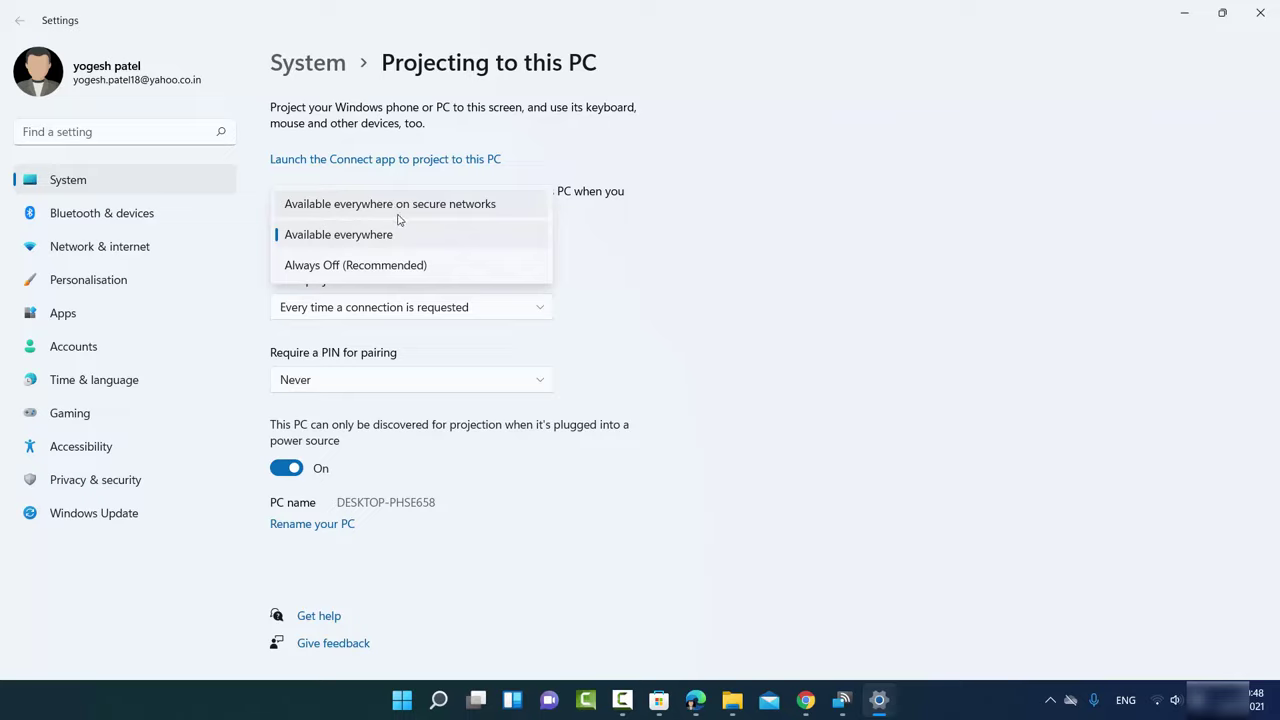
left_click(337, 238)
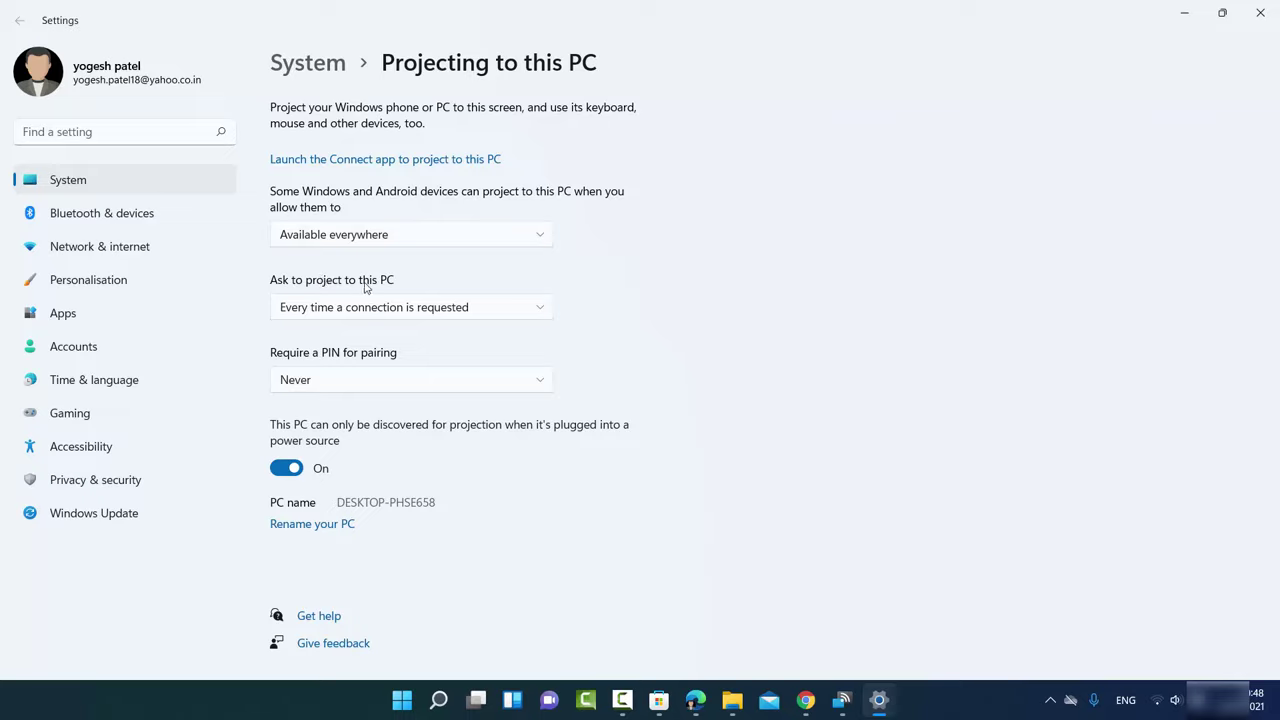
- Have projection ask every time a connection is requested, and keep the PIN requirement for pairing at Never
left_click(344, 312)
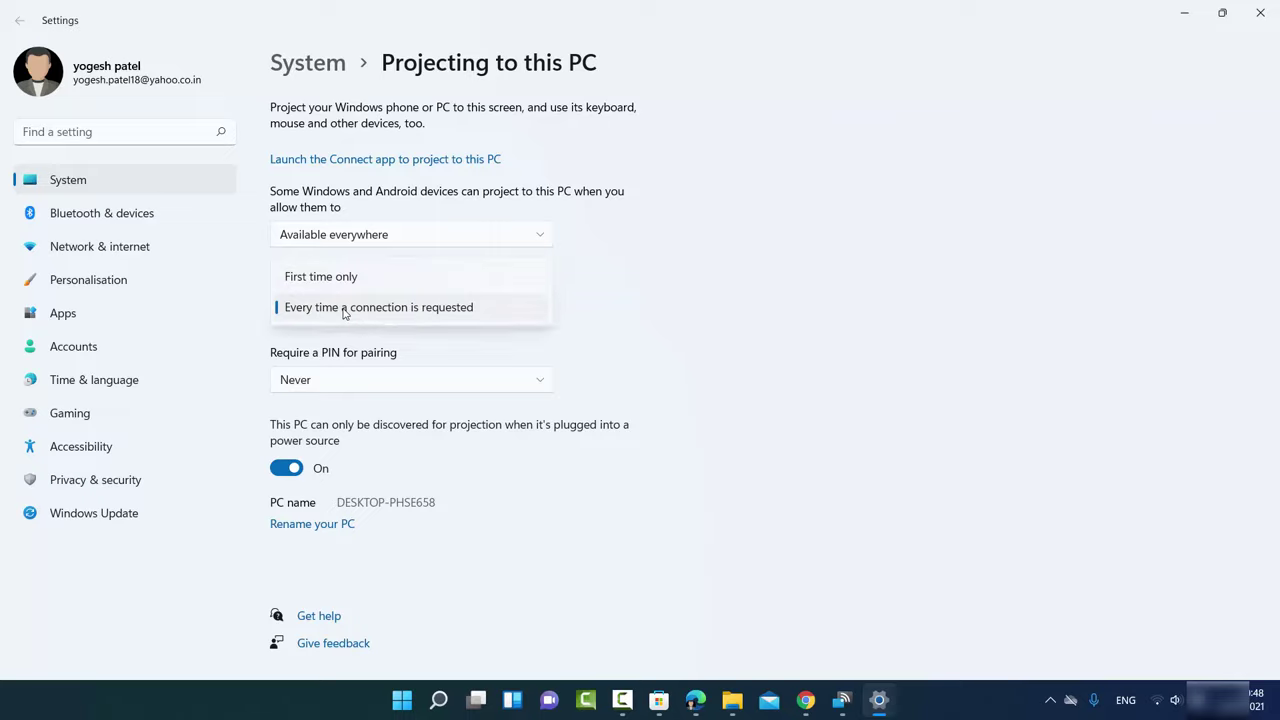
left_click(395, 312)
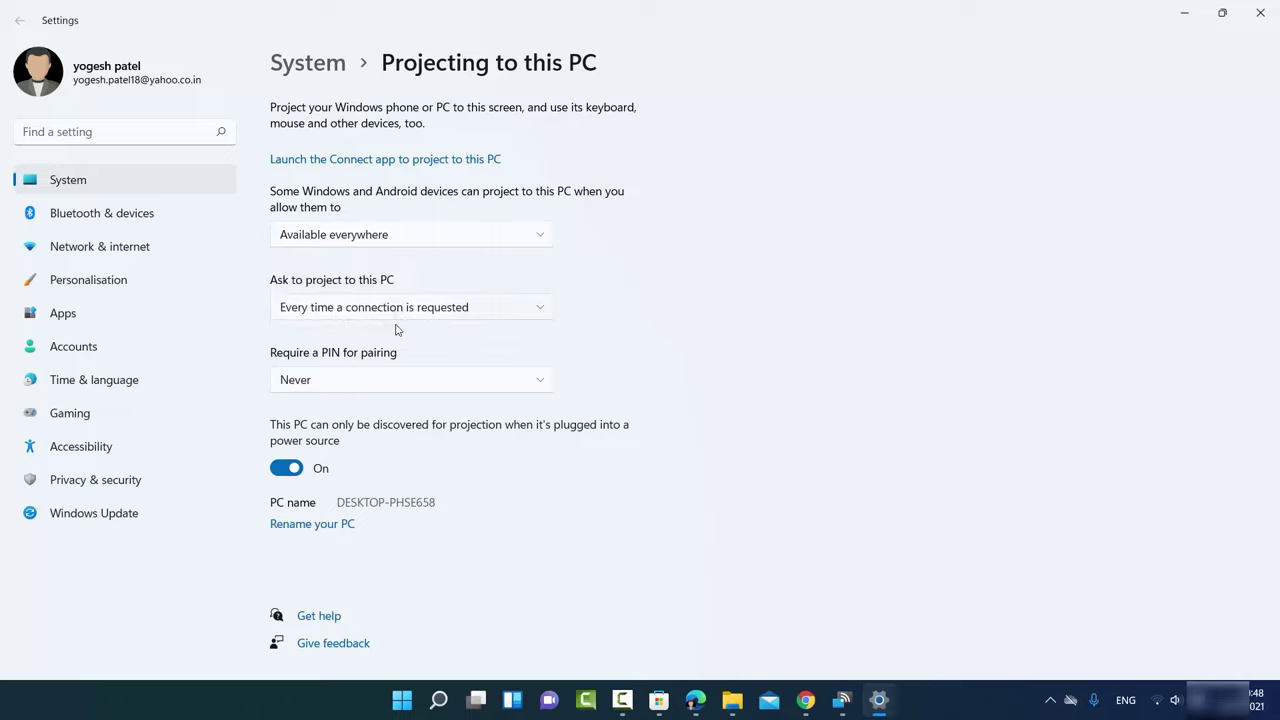
left_click(316, 380)
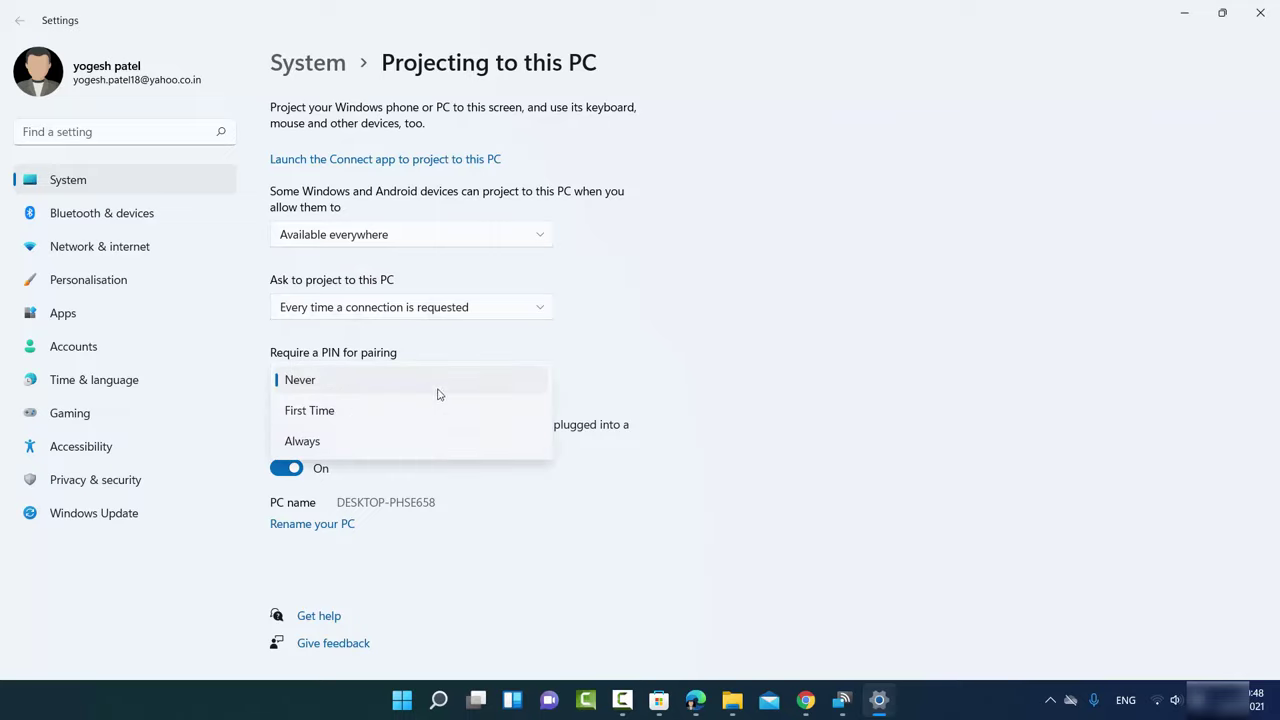
left_click(481, 325)
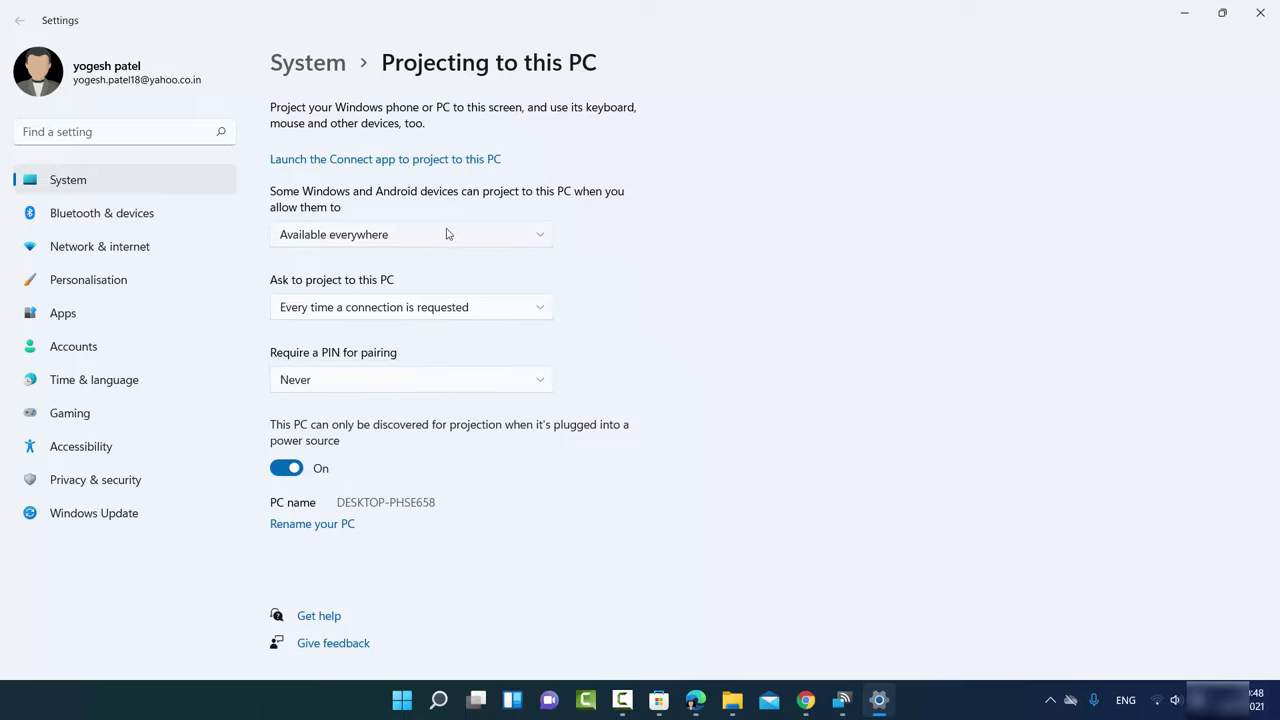
- Recheck the projection availability choices, keeping Available everywhere, then minimize Settings and shift the Connect window slightly on the desktop
left_click(382, 235)
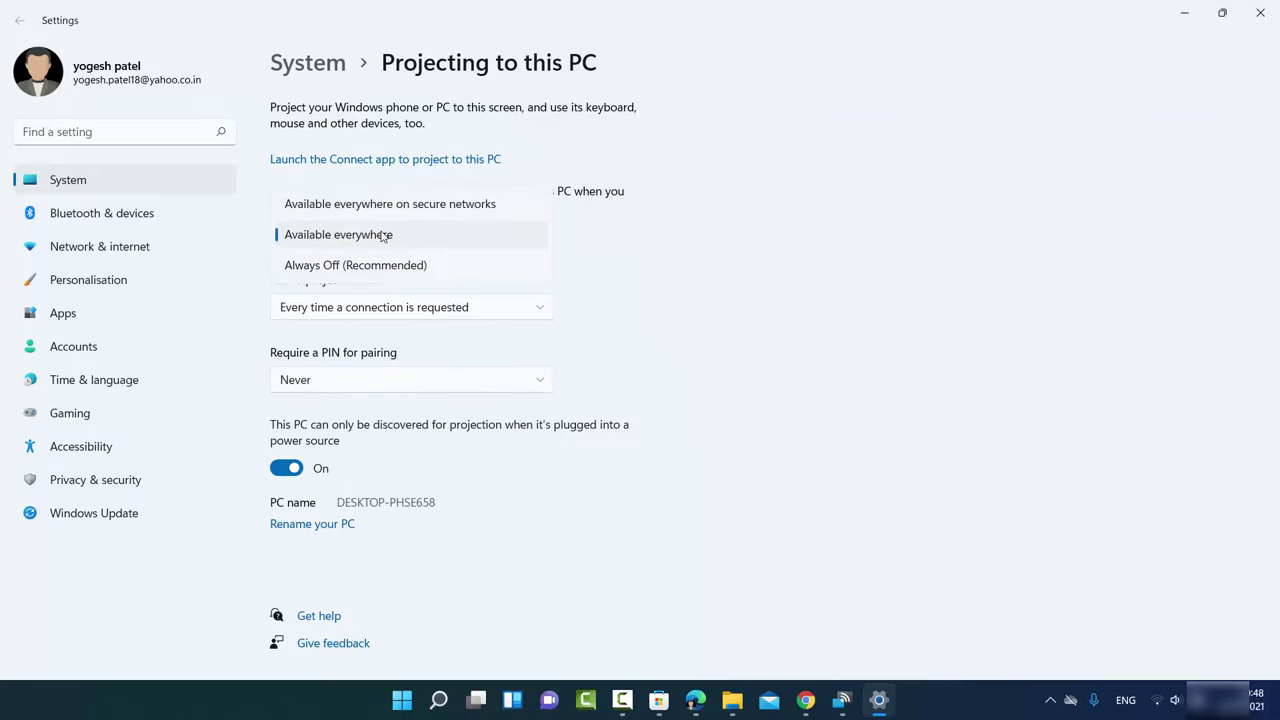
left_click(327, 267)
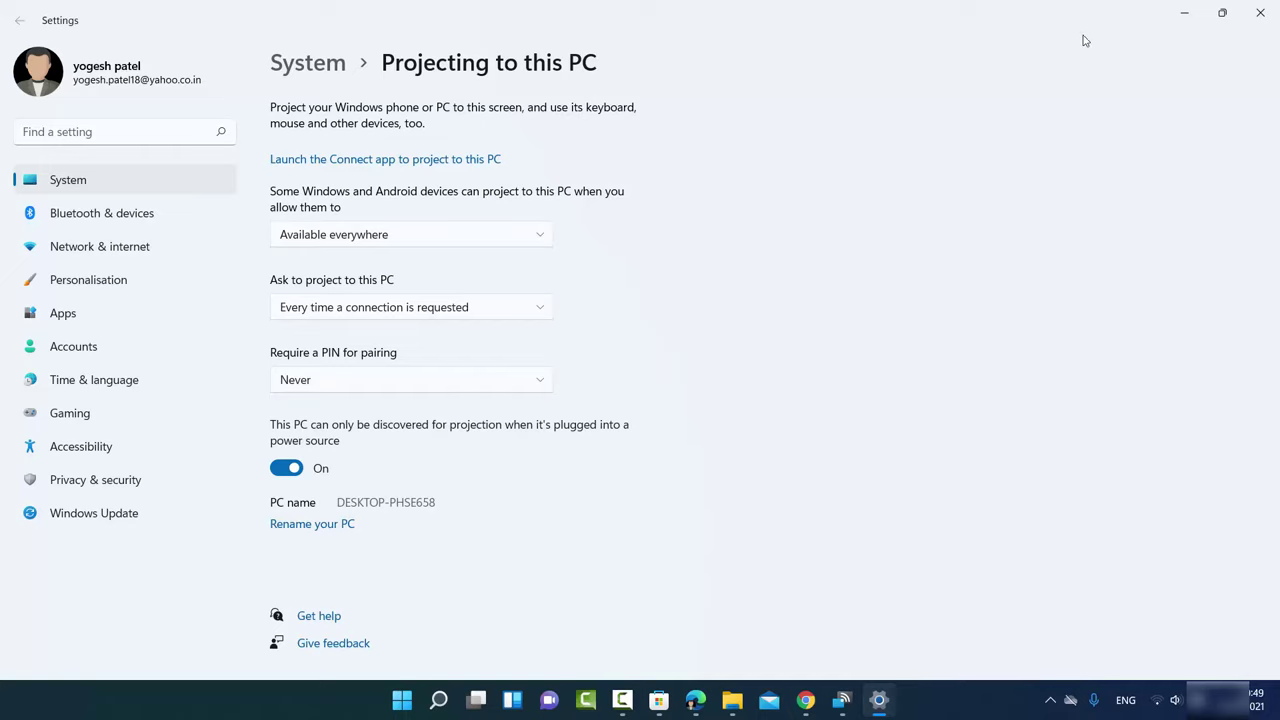
left_click(1186, 14)
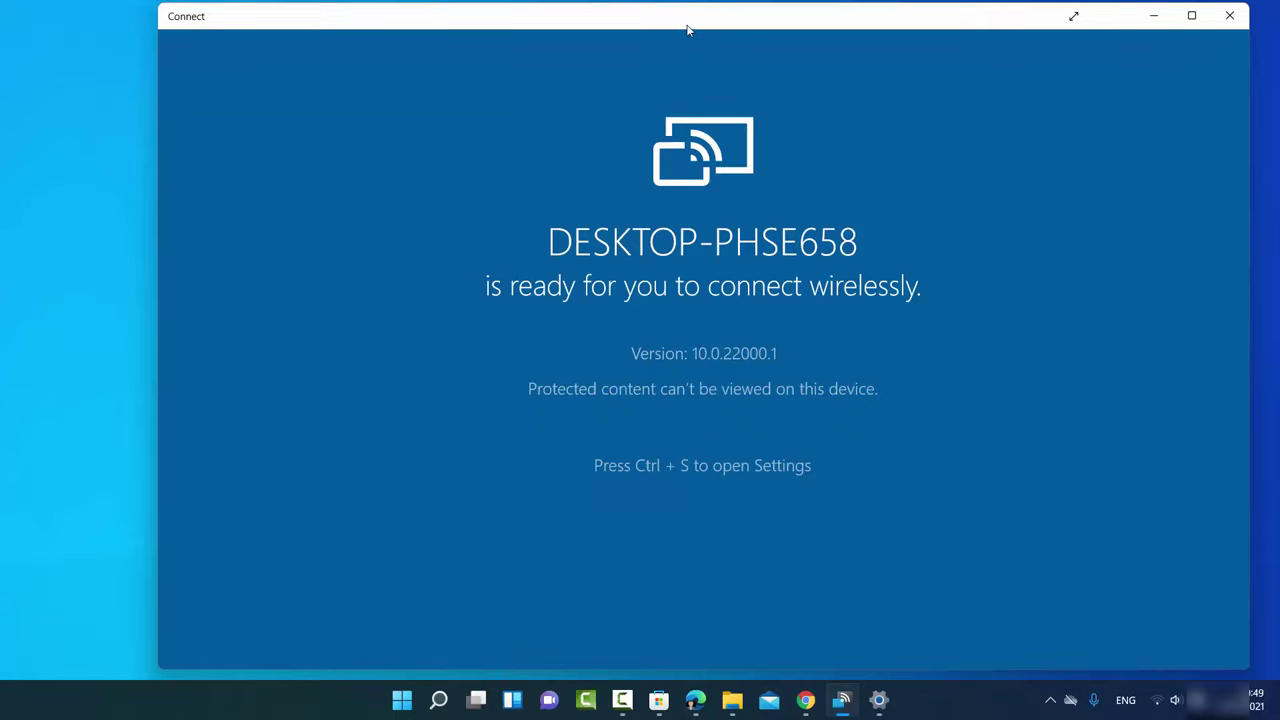
left_click_drag(687, 30, 657, 31)
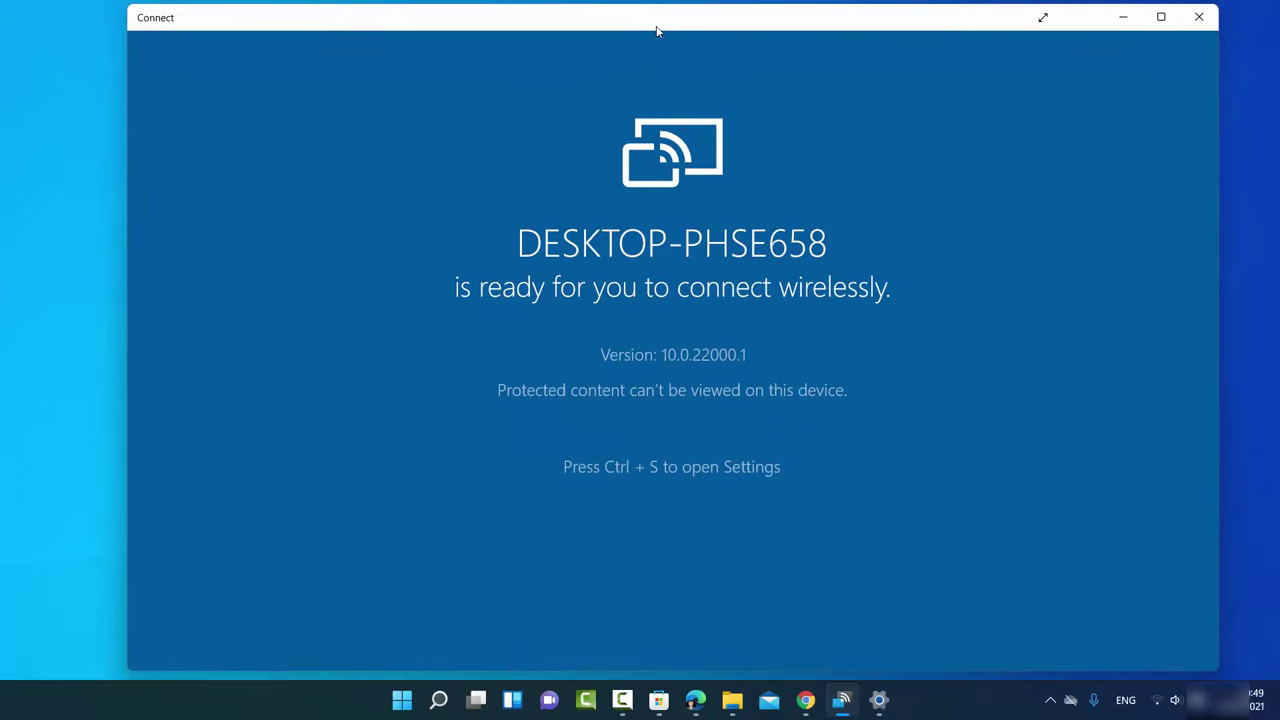
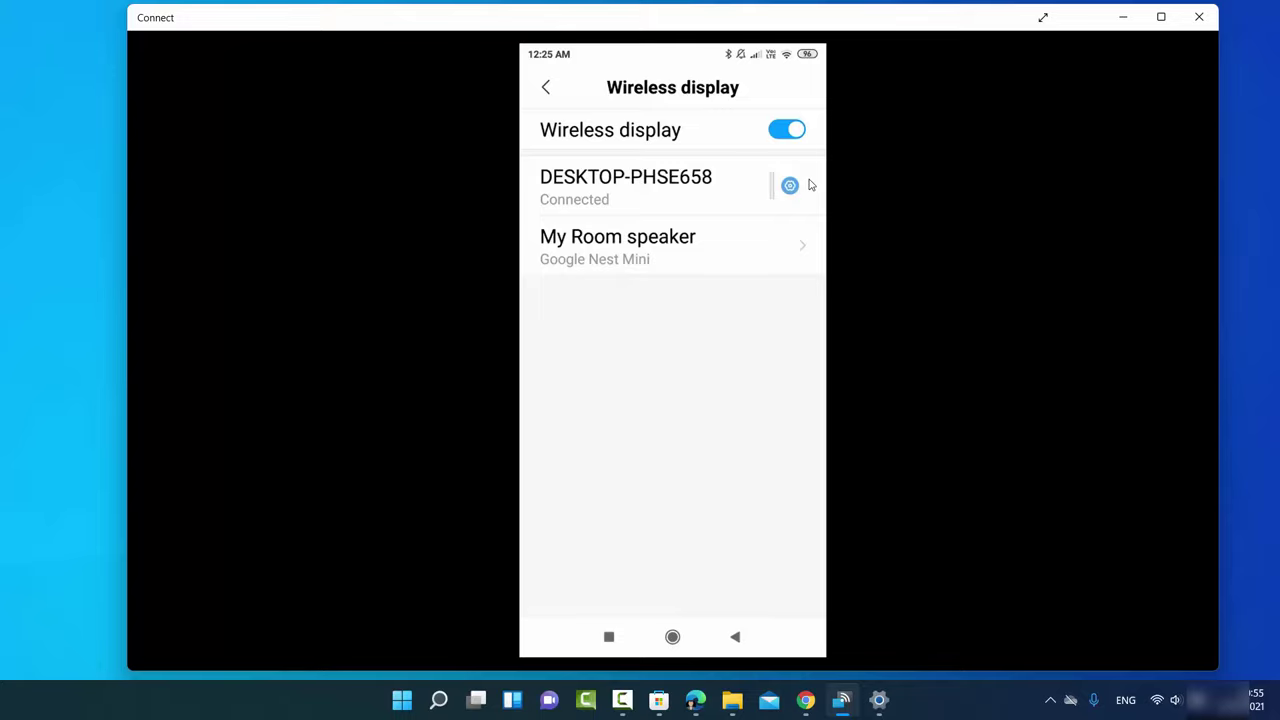
- View the wireless display options for DESKTOP-PHSE658 on the projected phone screen and dismiss them without changes
left_click(810, 185)
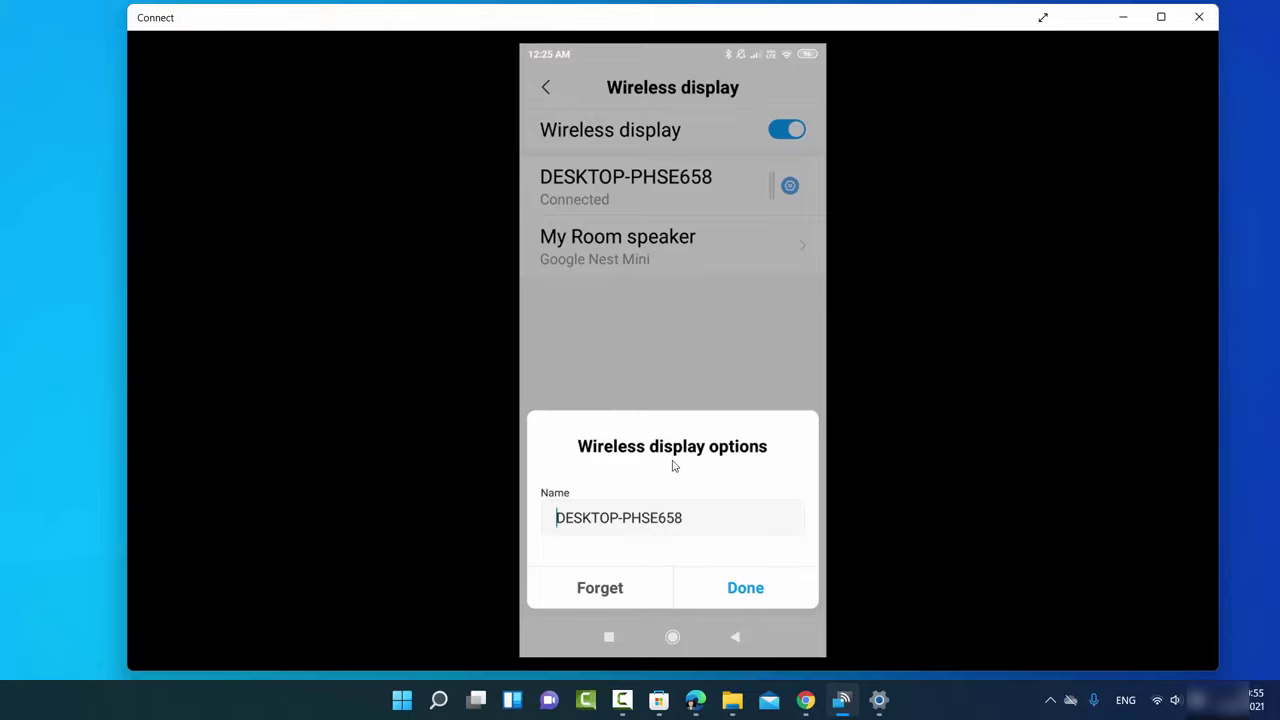
key("Escape")
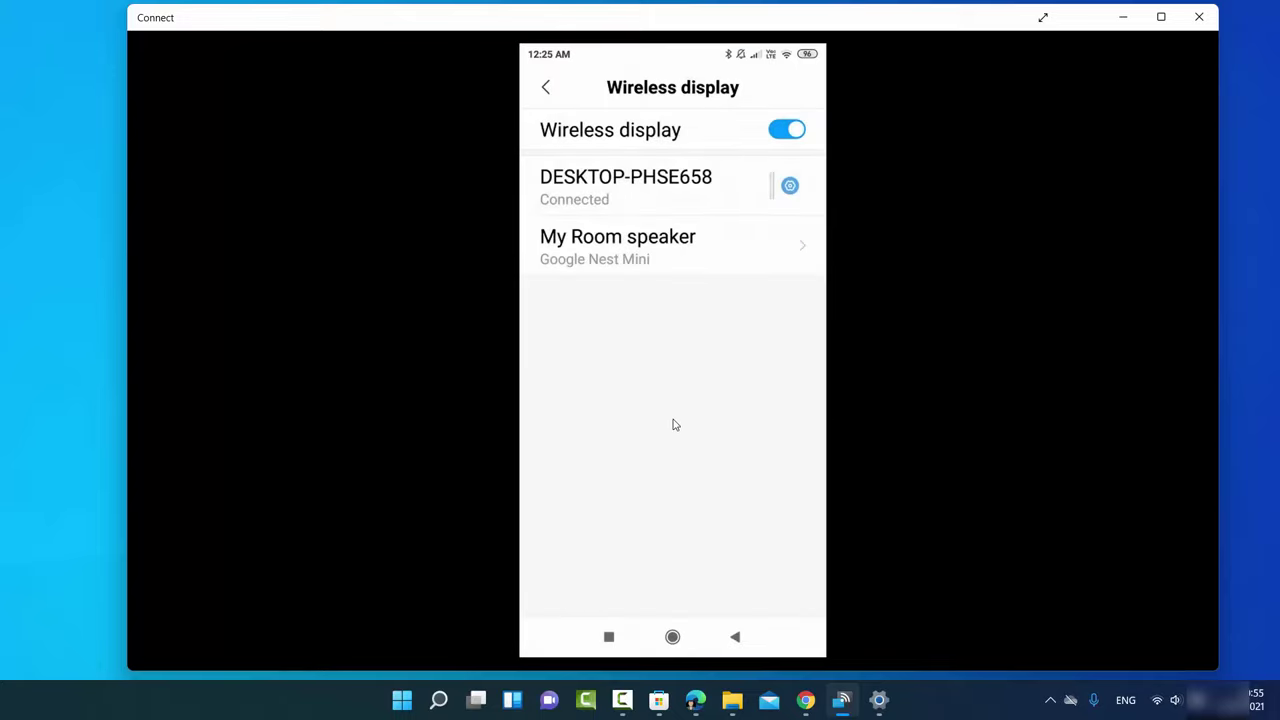